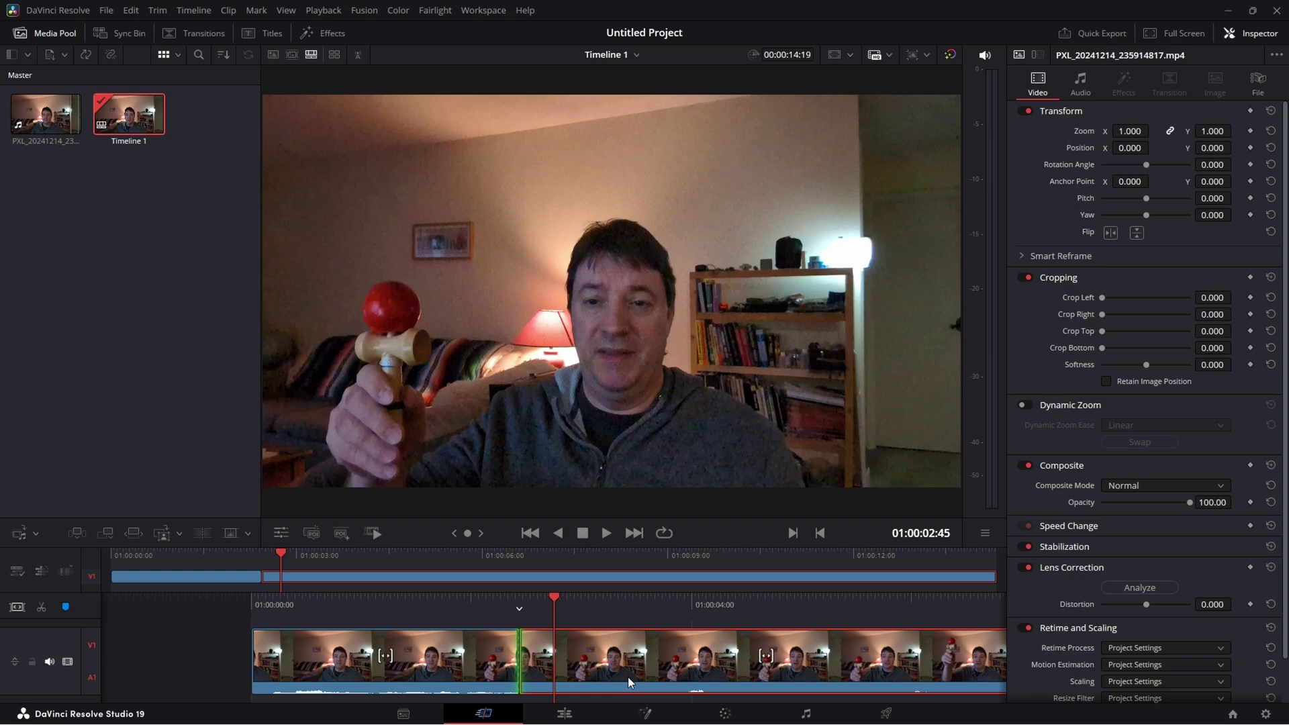
- Switch to the Fusion page and pick Planar Tracker from the Select Tool list filtered by 'plan'
left_click(644, 715)
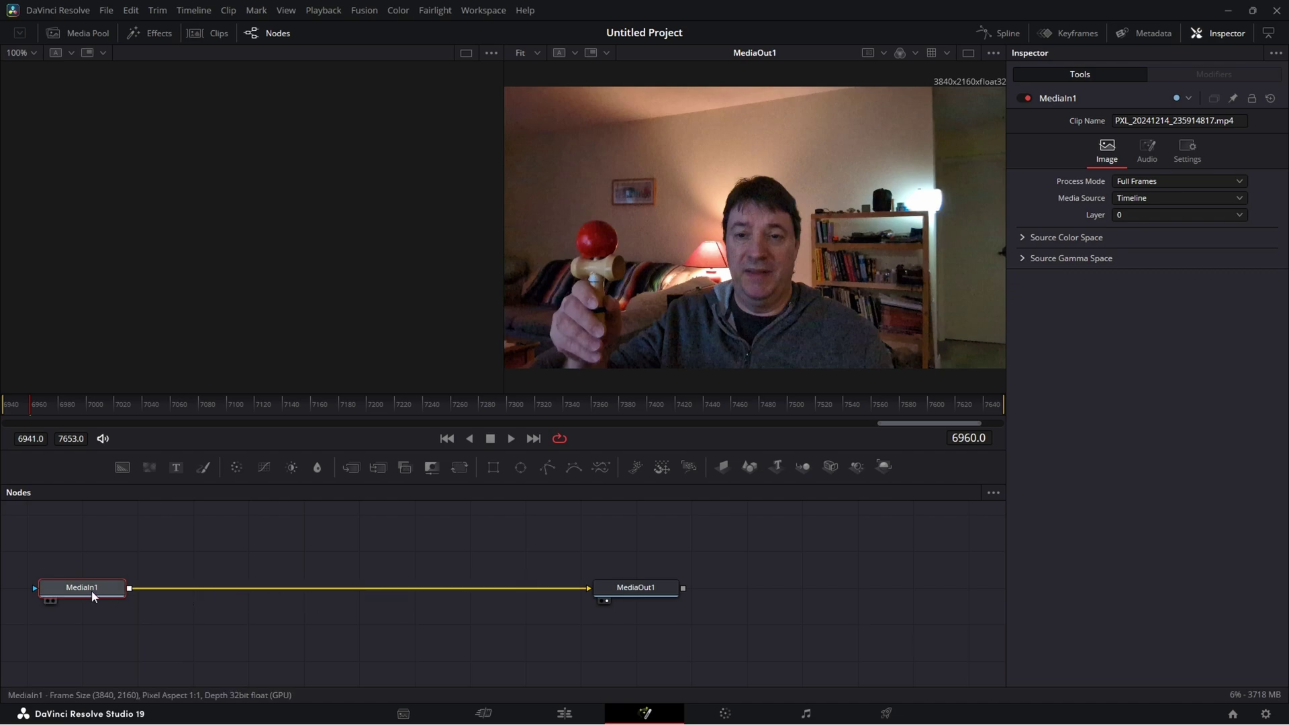
mouse_move(91, 591)
key("shift+space")
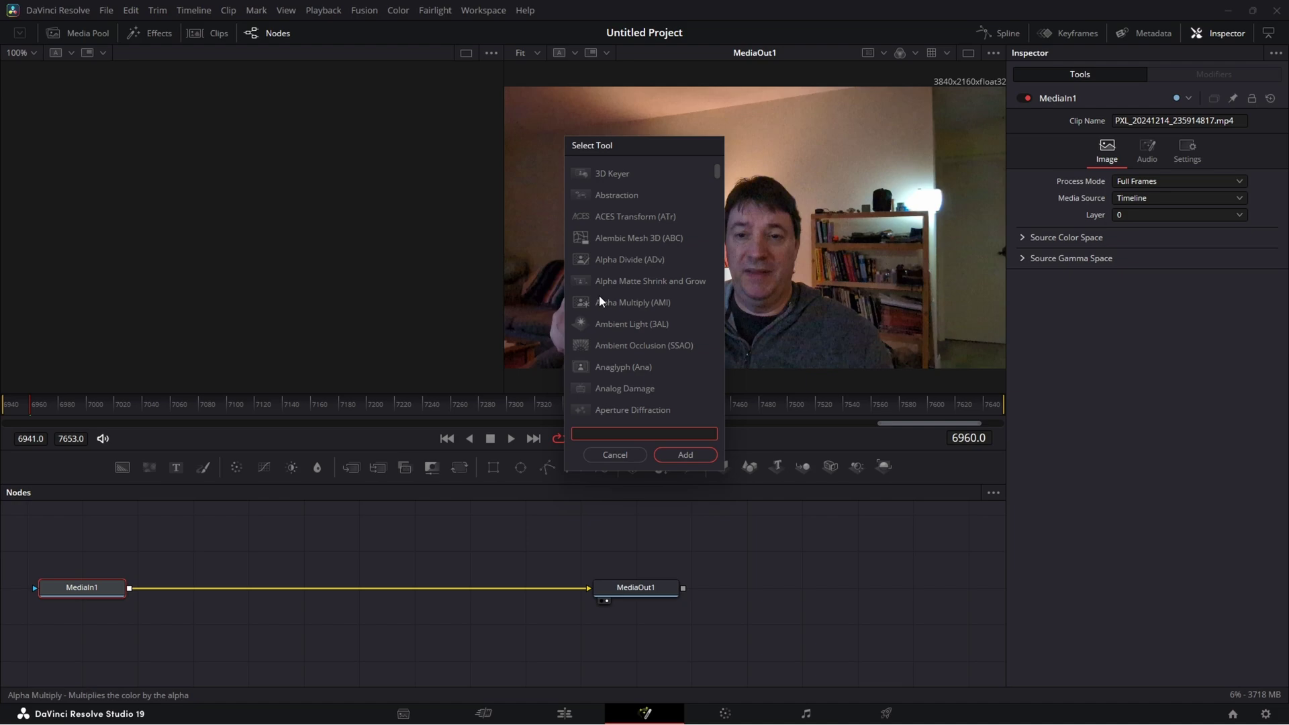
type("plan")
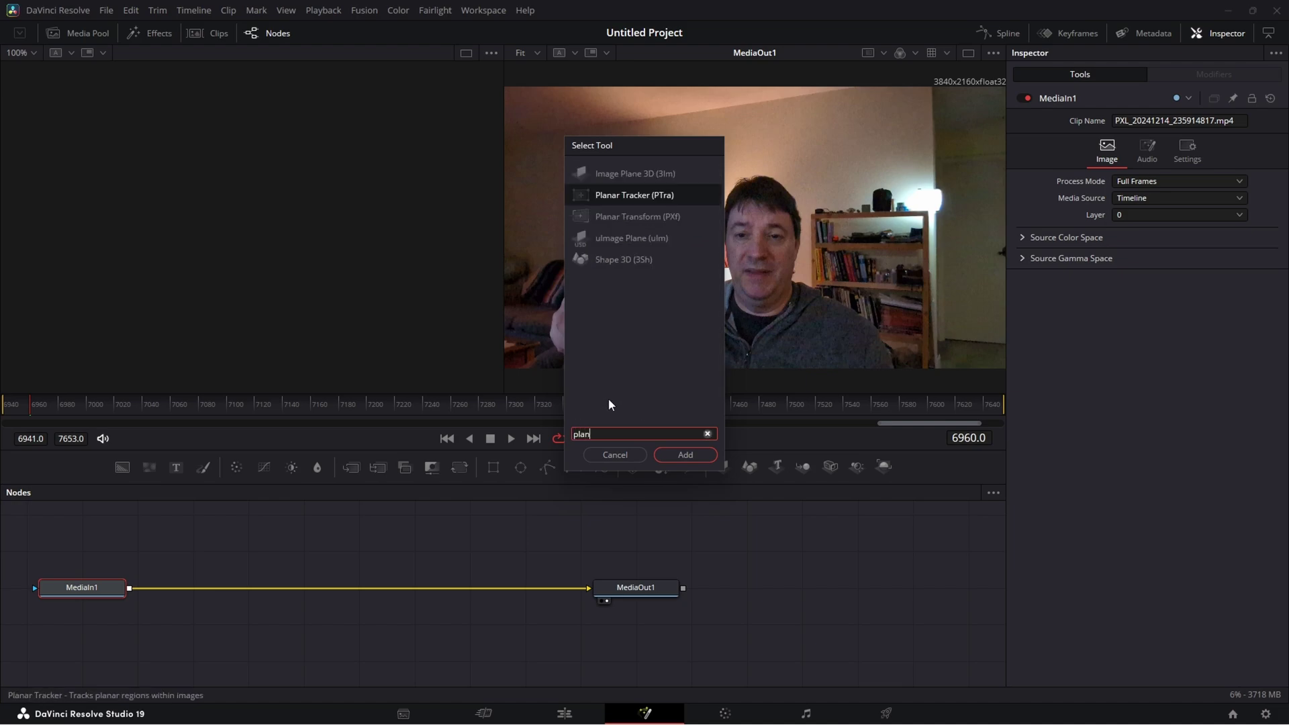
left_click(631, 196)
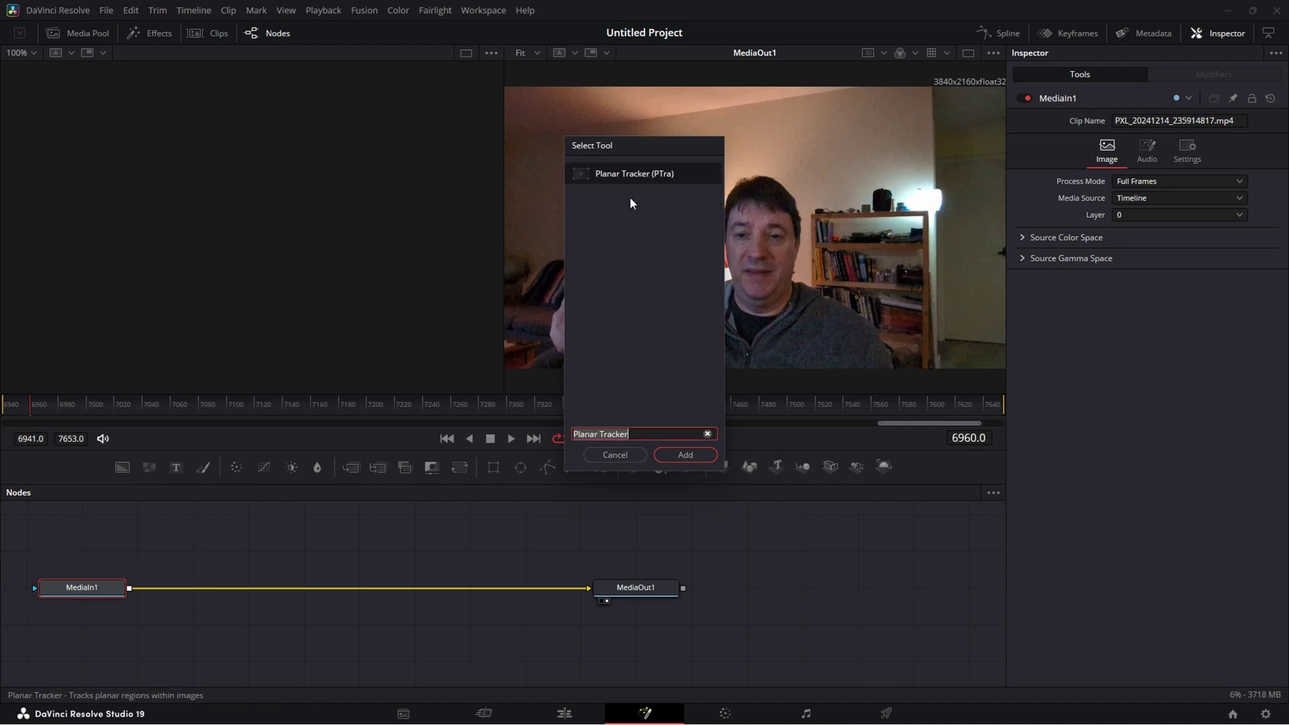
- Insert PlanarTracker1 between MediaIn1 and MediaOut1 and begin outlining the red ball's top
left_click(686, 461)
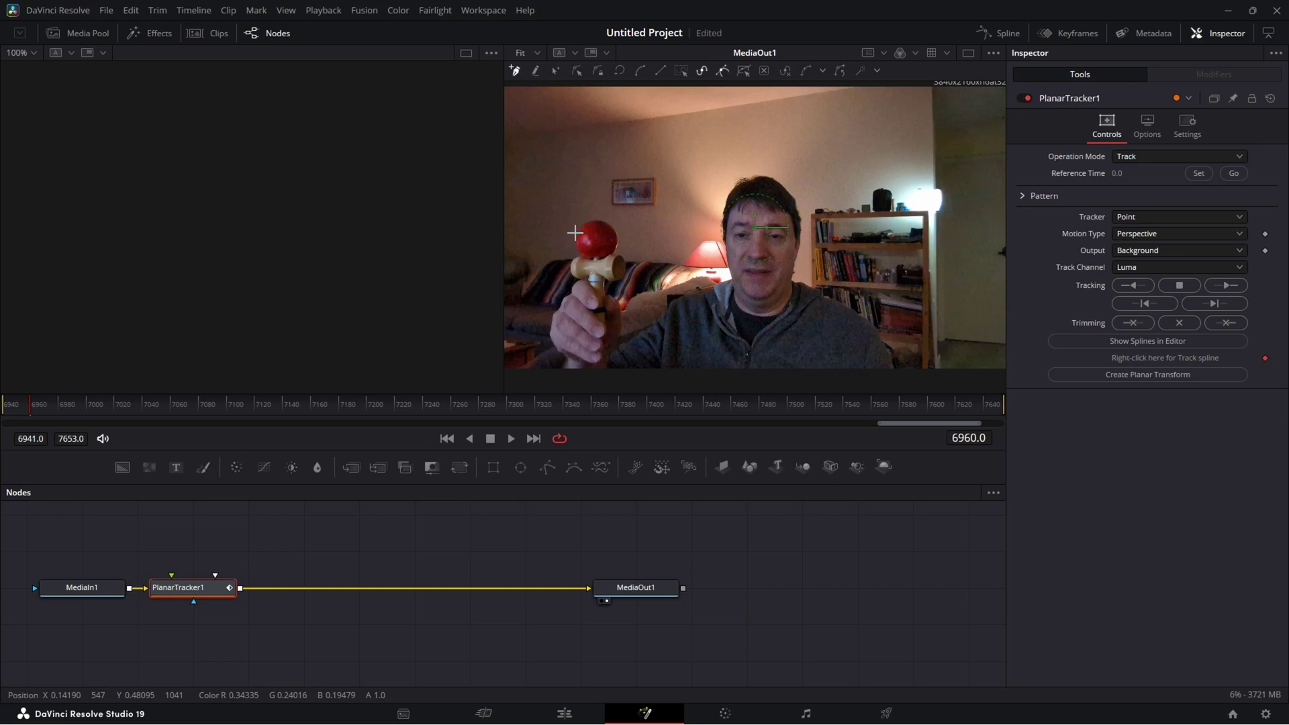
left_click(574, 233)
left_click(585, 219)
left_click(603, 217)
- Continue the outline around the ball's right, bottom and left sides, closing it on the first point
left_click(615, 222)
left_click(619, 240)
left_click(618, 253)
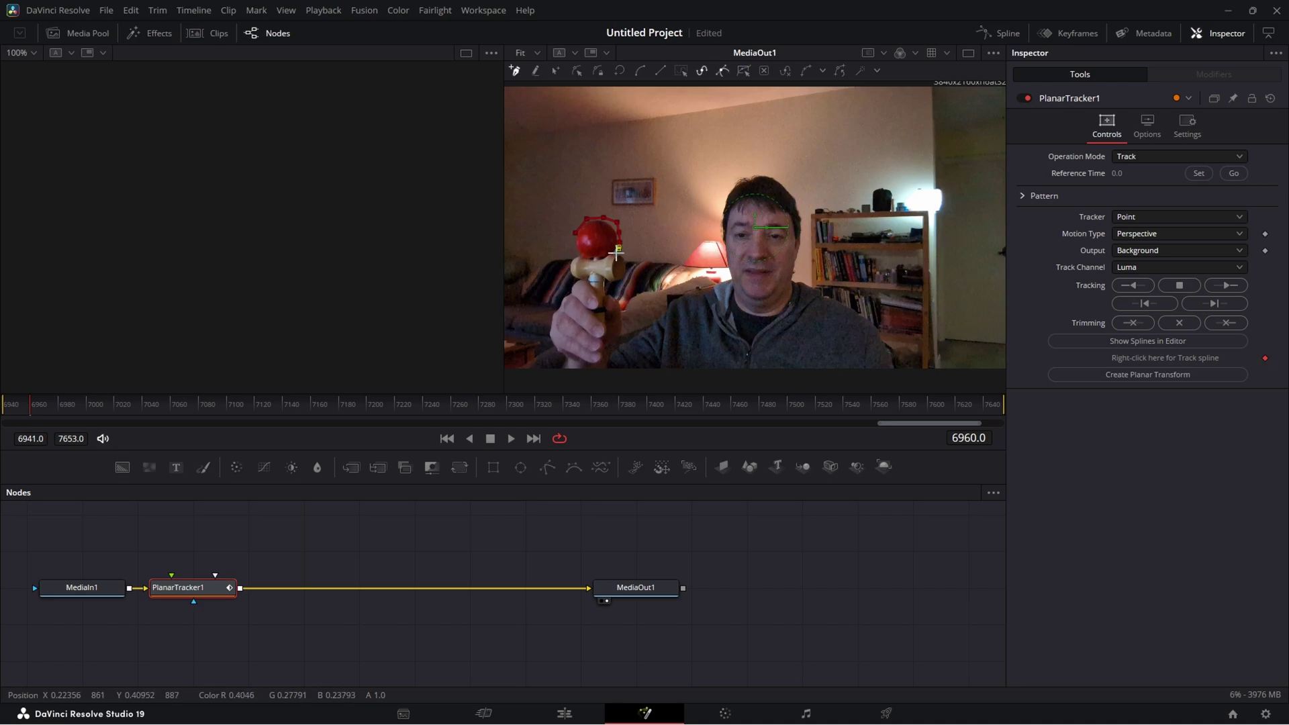
left_click(606, 257)
left_click(579, 257)
left_click(570, 241)
left_click(575, 232)
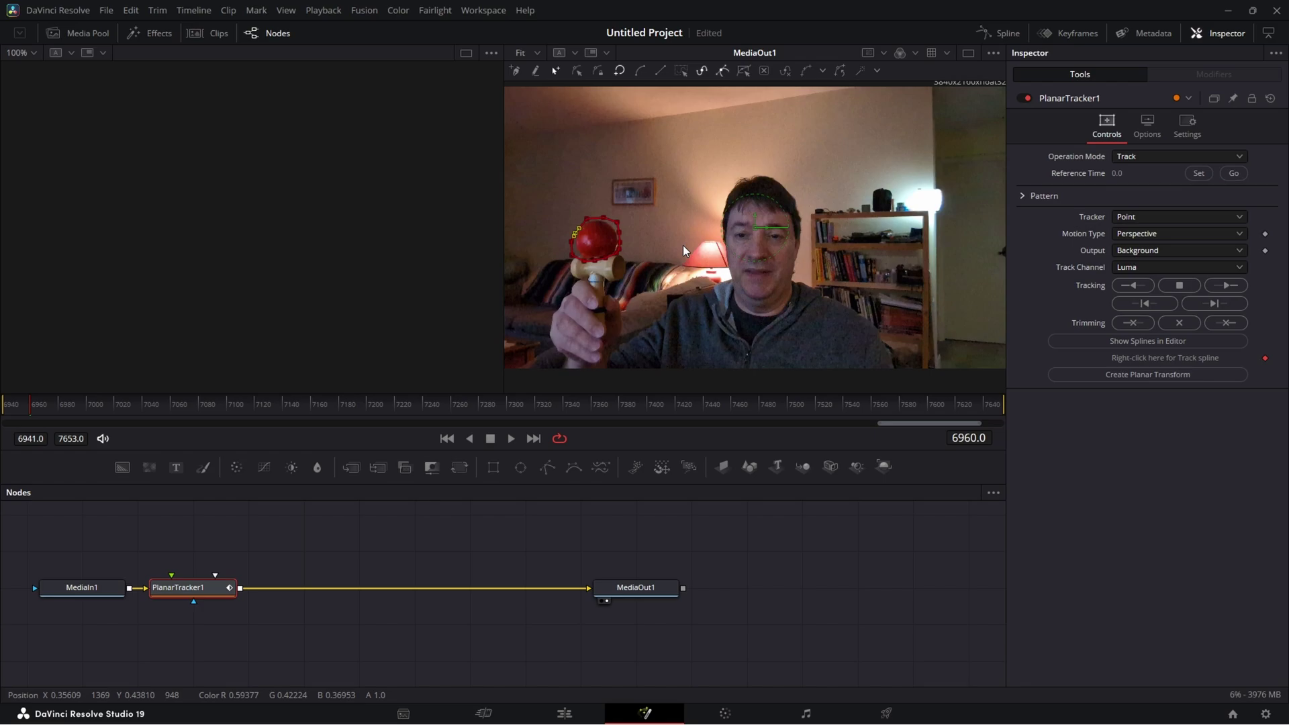
scroll(682, 244, "down", 2)
scroll(682, 244, "up", 4)
scroll(683, 244, "down", 2)
- Keep Track mode, set the reference time to frame 6941, and save the project
left_click(1238, 158)
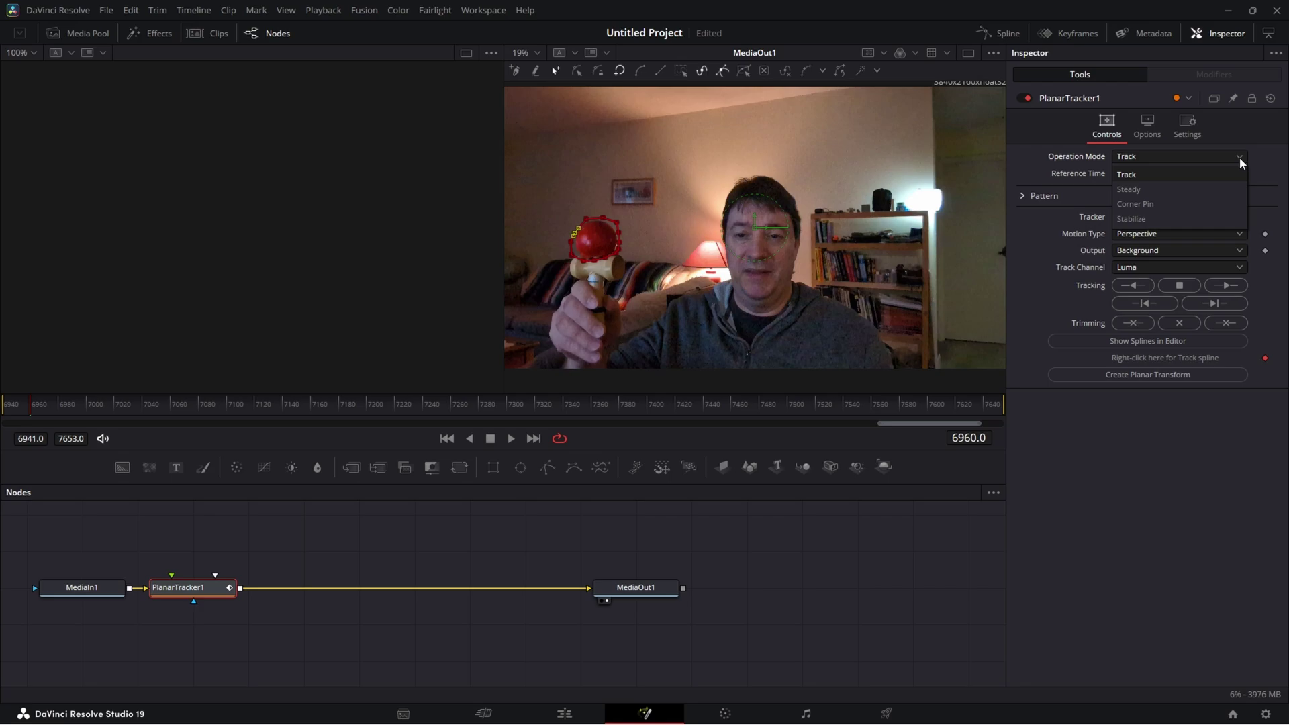
left_click(1240, 157)
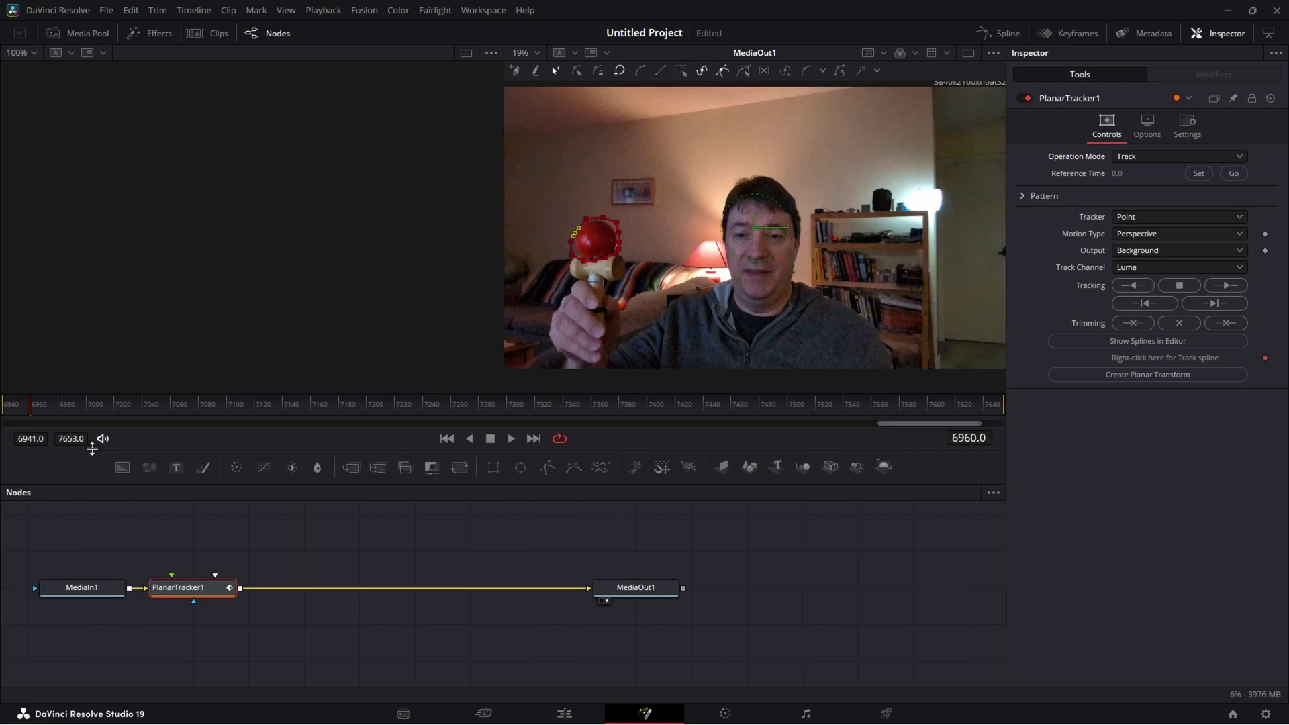
mouse_move(30, 411)
left_mouse_down()
mouse_move(2, 416)
mouse_move(27, 416)
left_mouse_up()
left_click_drag(29, 409, 2, 416)
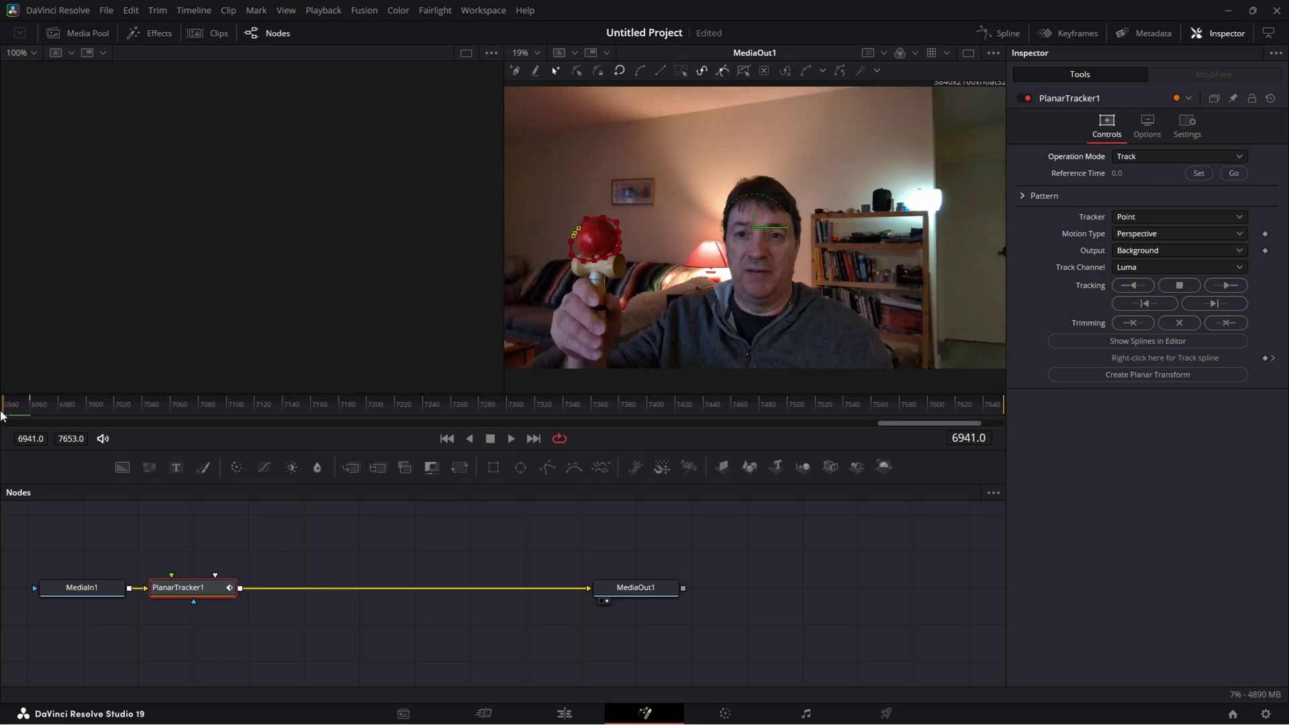
left_click(1194, 178)
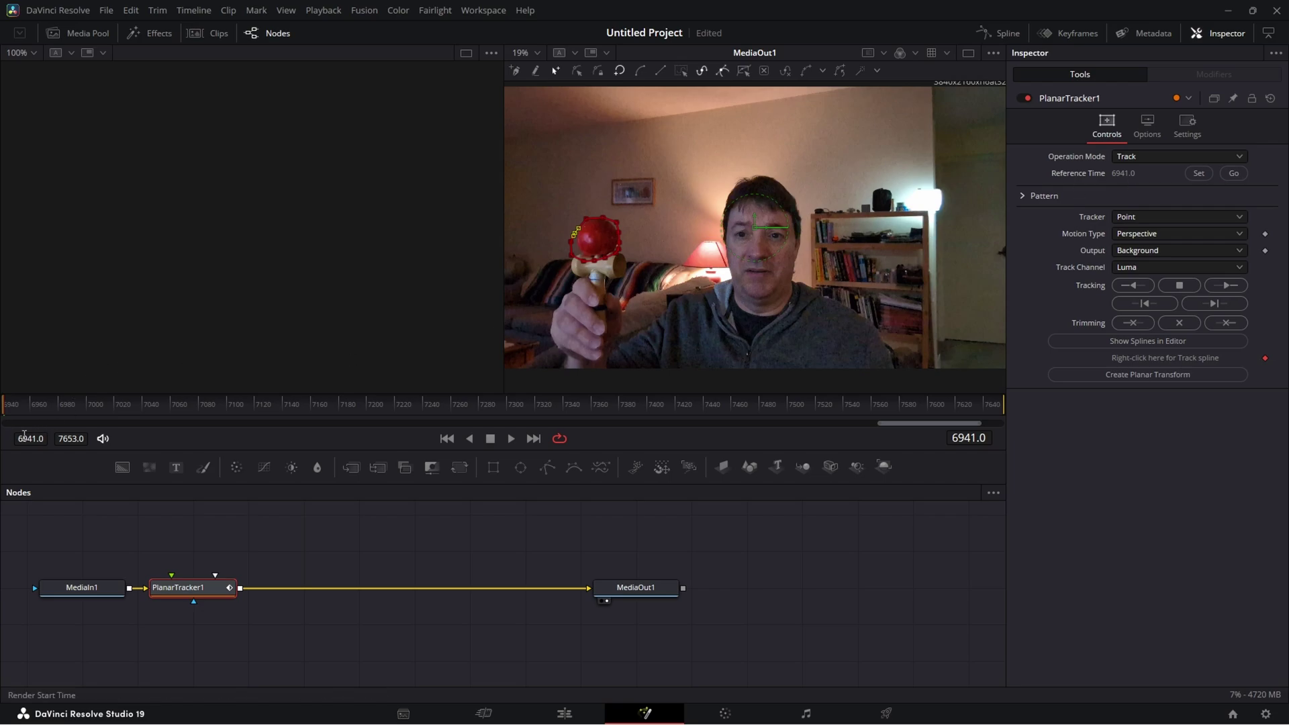
key("ctrl+s")
- Set PlanarTracker1's Tracker to Hybrid Point/Area and its Motion Type to Translation
left_click(1240, 218)
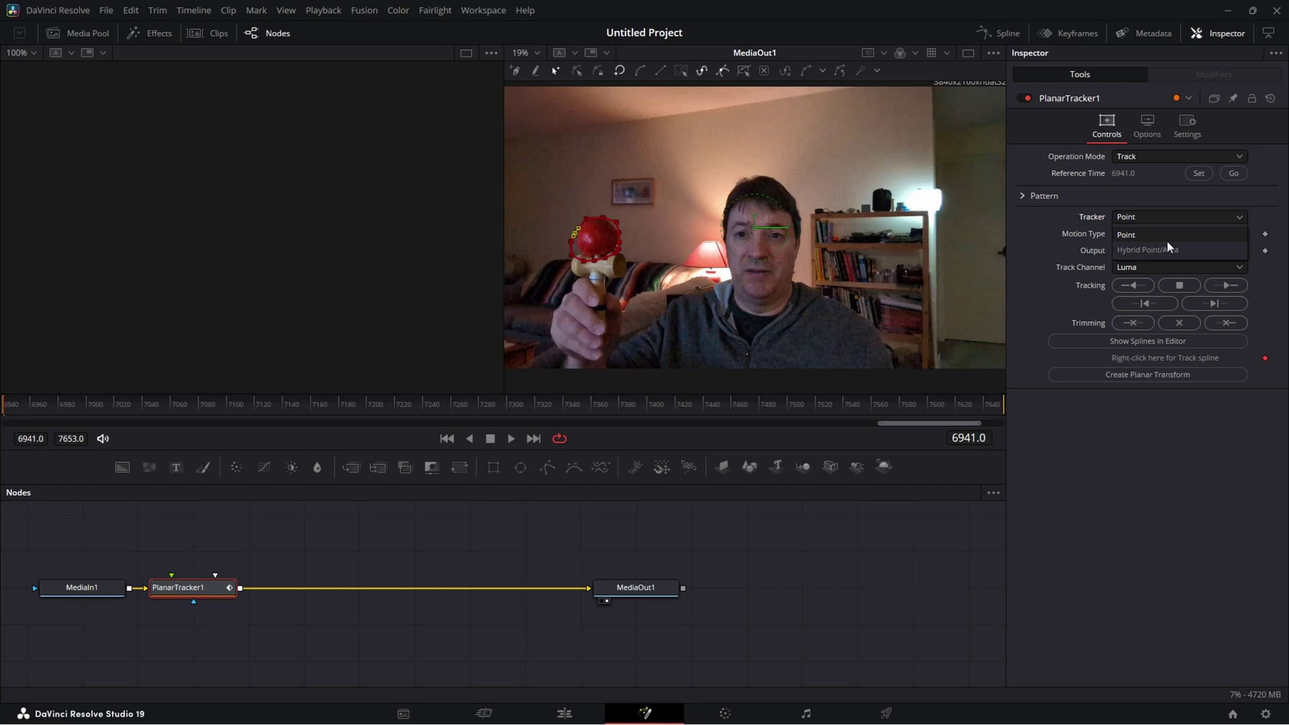
left_click(1155, 251)
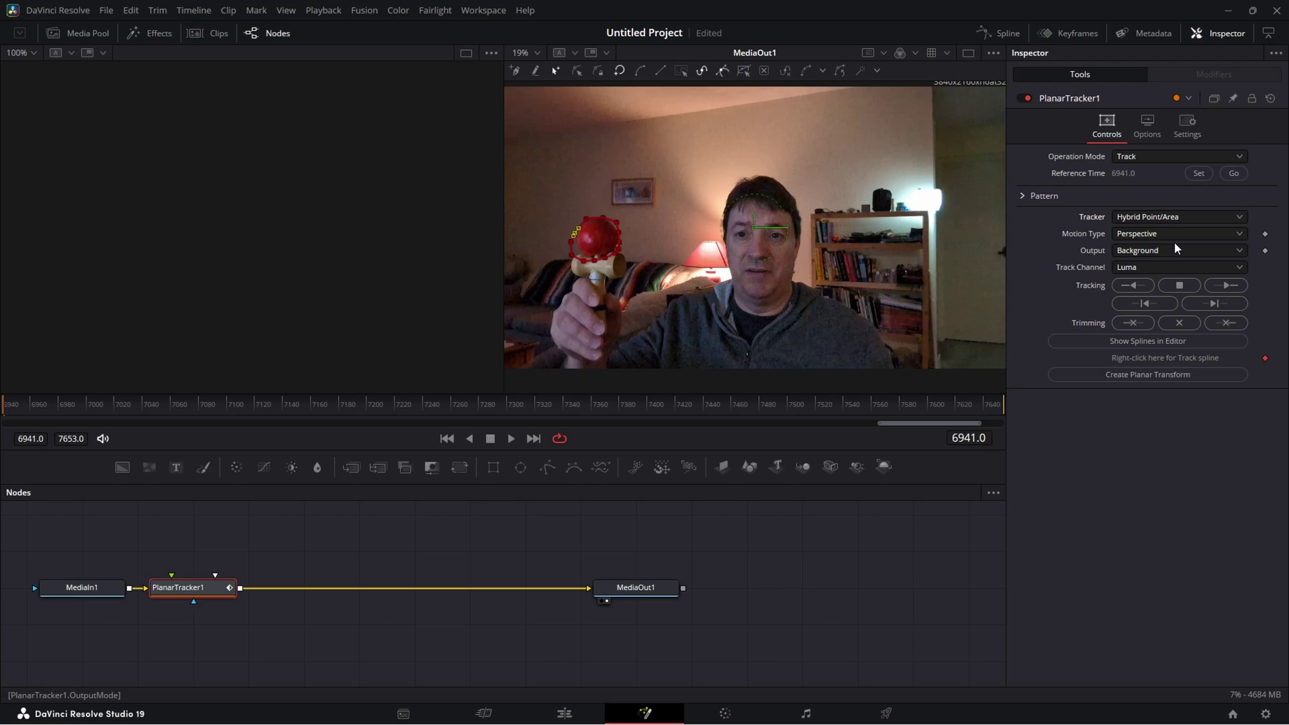
left_click(1240, 235)
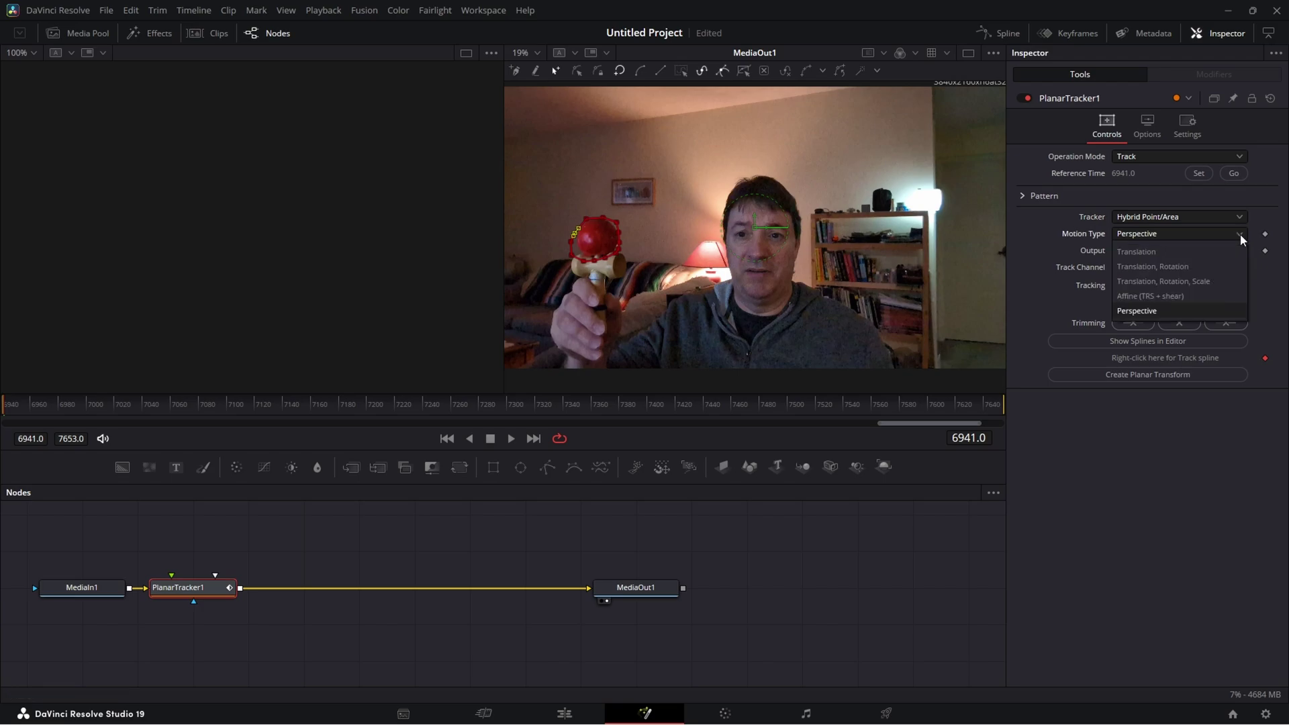
left_click(1146, 254)
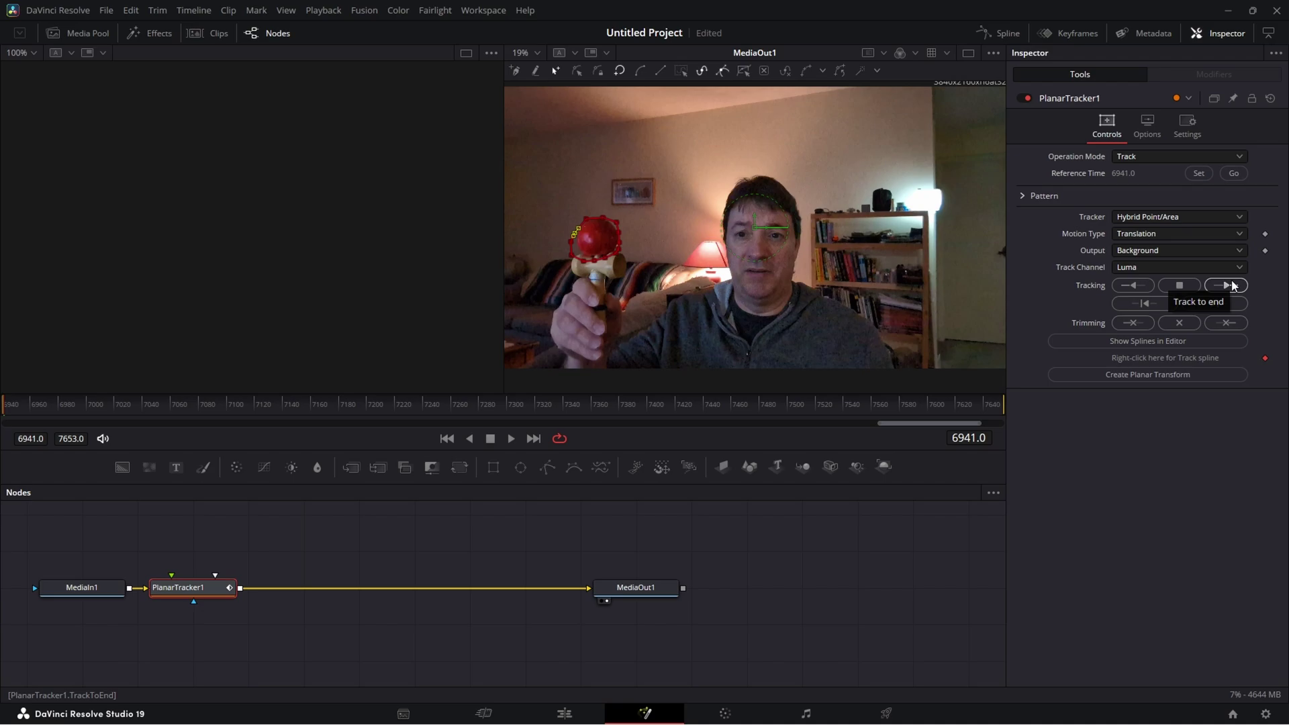
- Track the ball outline forward from frame 6941 to 7653
left_click(1232, 286)
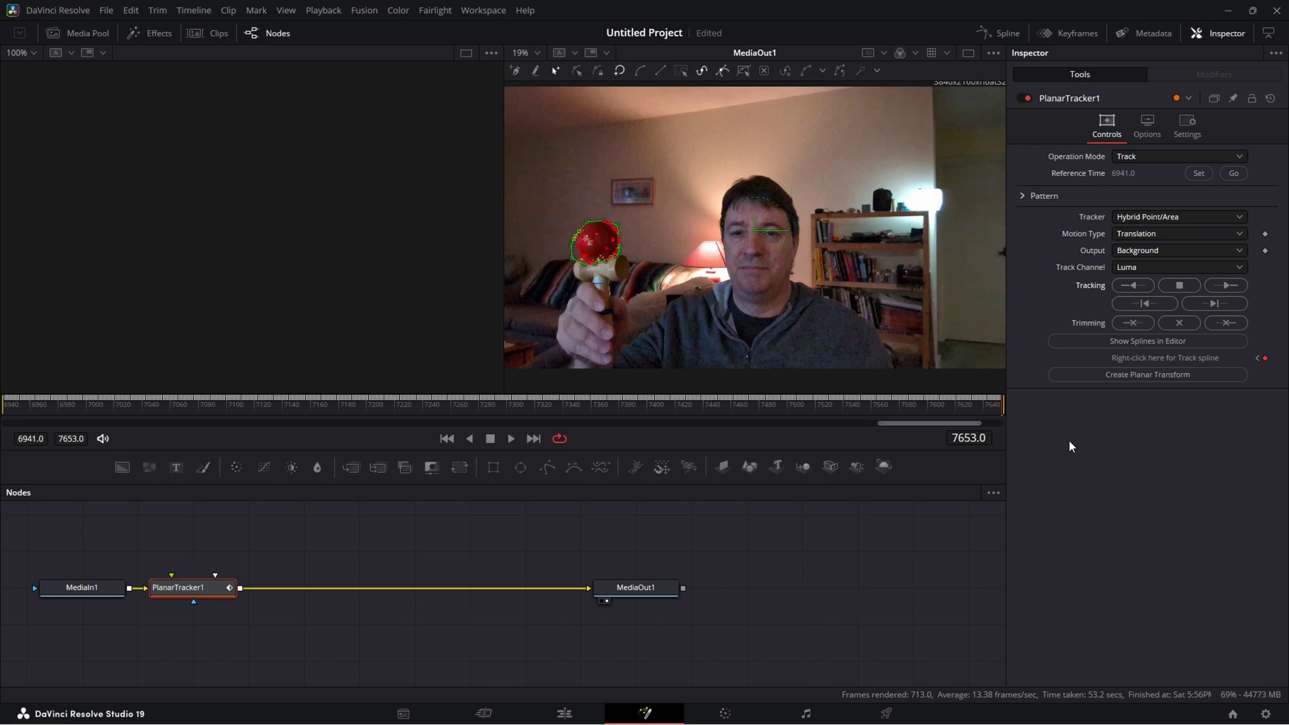
- Create PlanarTransform1 above the chain and unlink PlanarTracker1 from MediaOut1, moving MediaOut1 right
left_click(1141, 375)
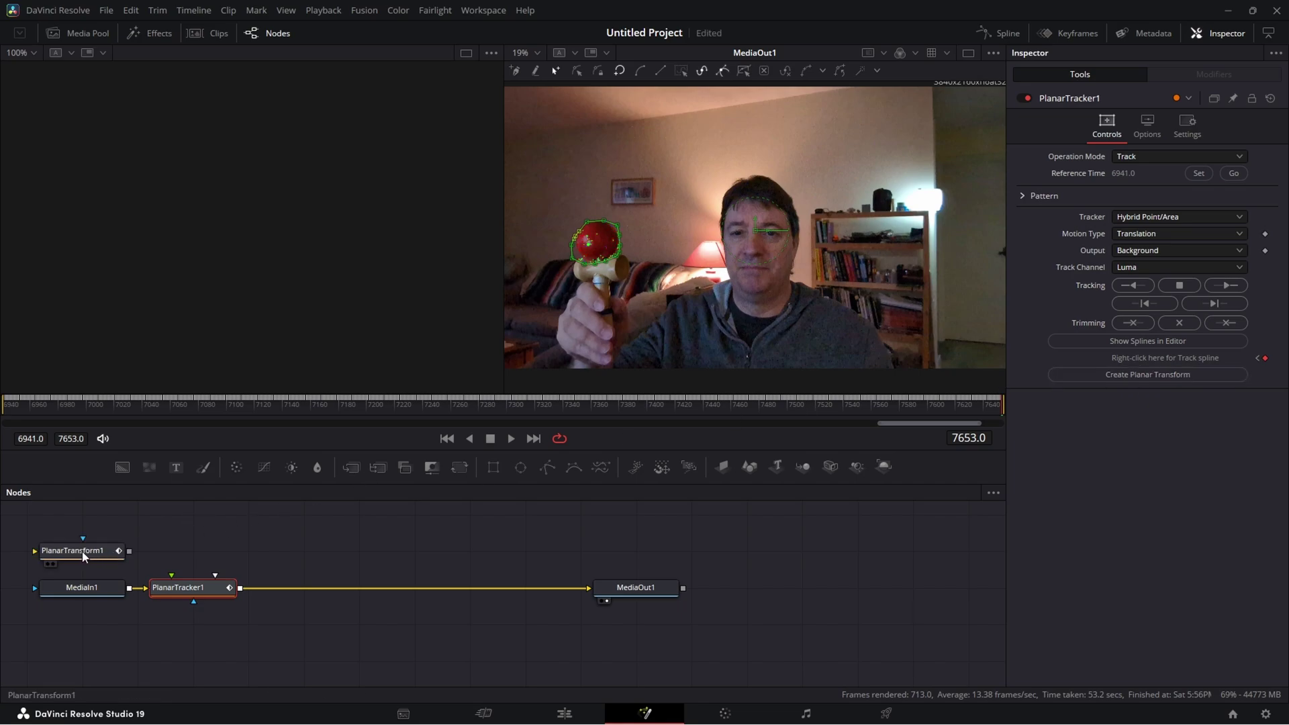
left_click_drag(83, 556, 133, 541)
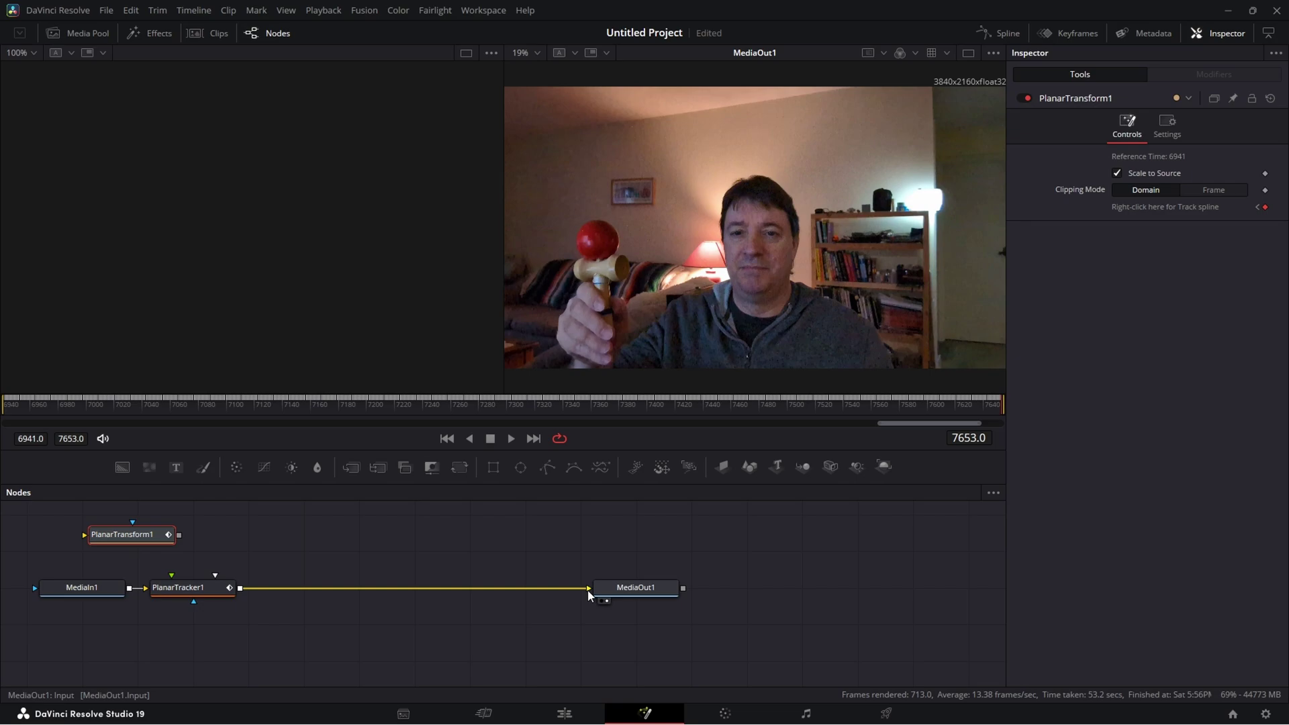
left_click_drag(590, 594, 262, 593)
left_click_drag(631, 591, 769, 596)
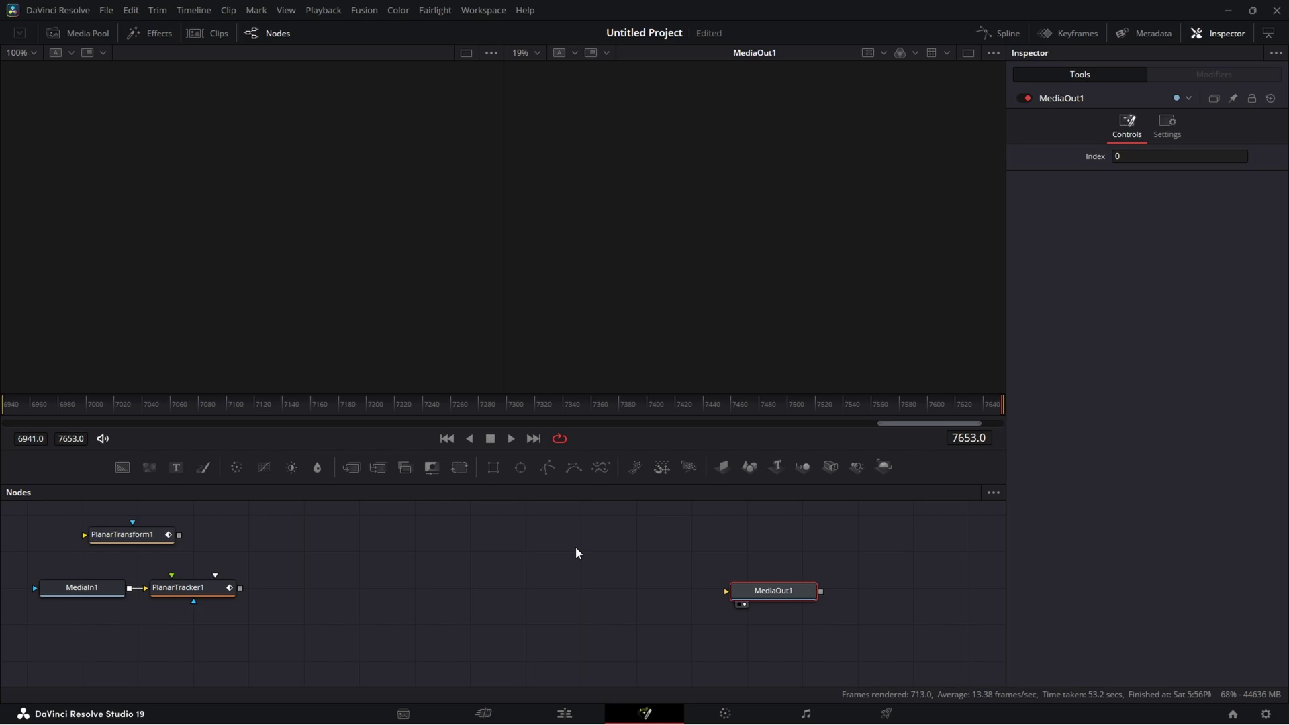
- Add Ellipse1 unhooked from MediaOut1, then Background1 and a Merge1 fed by Background1
left_click(523, 472)
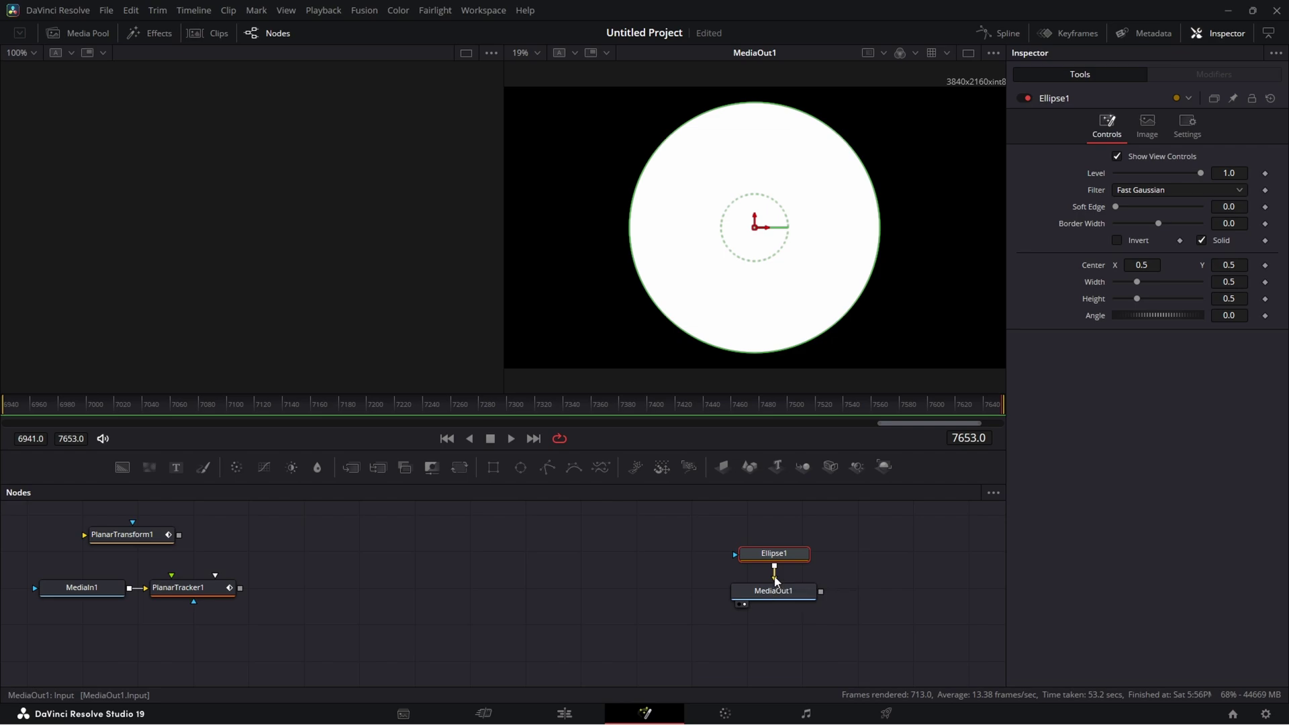
left_click_drag(775, 581, 461, 532)
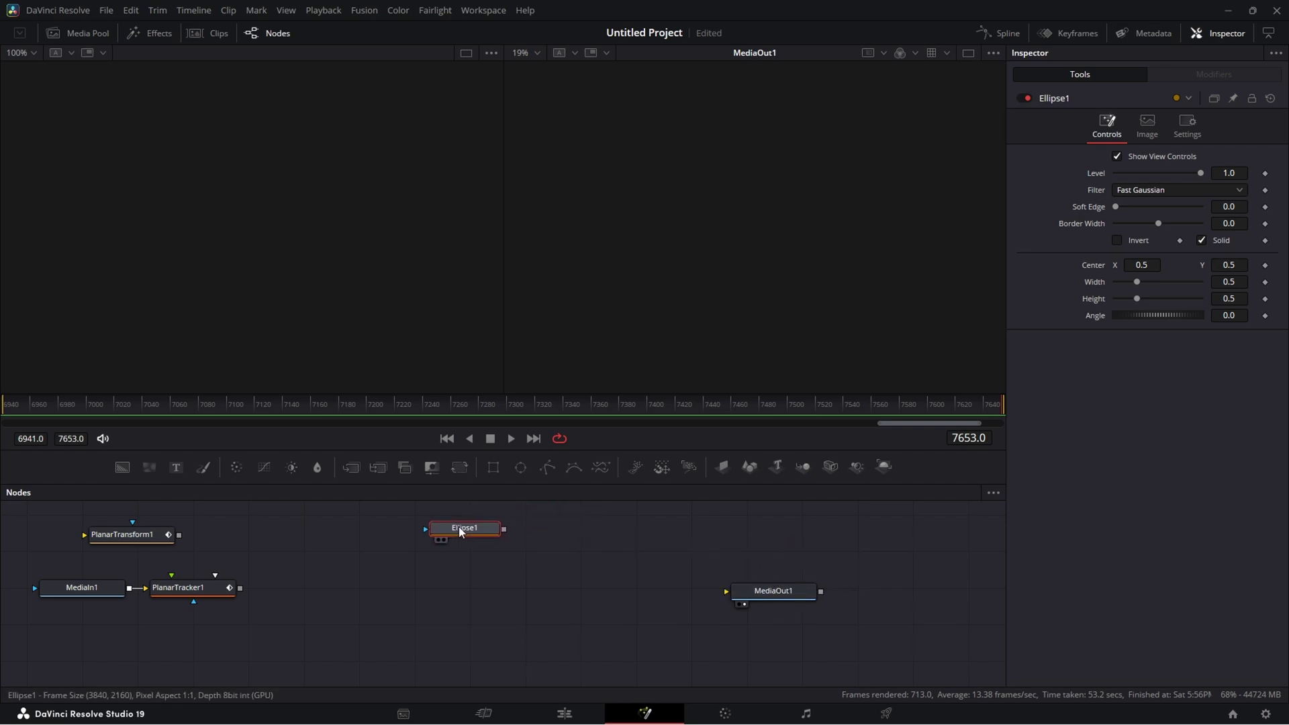
left_click(121, 467)
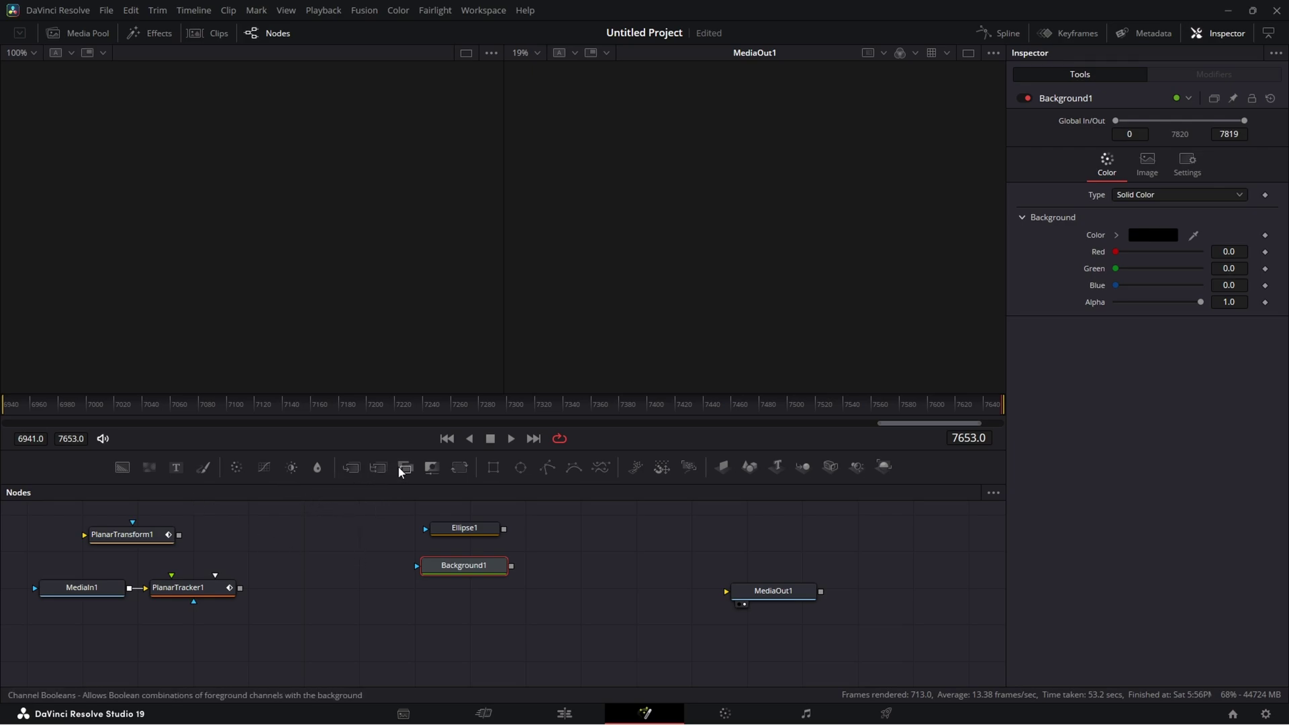
left_click(353, 470)
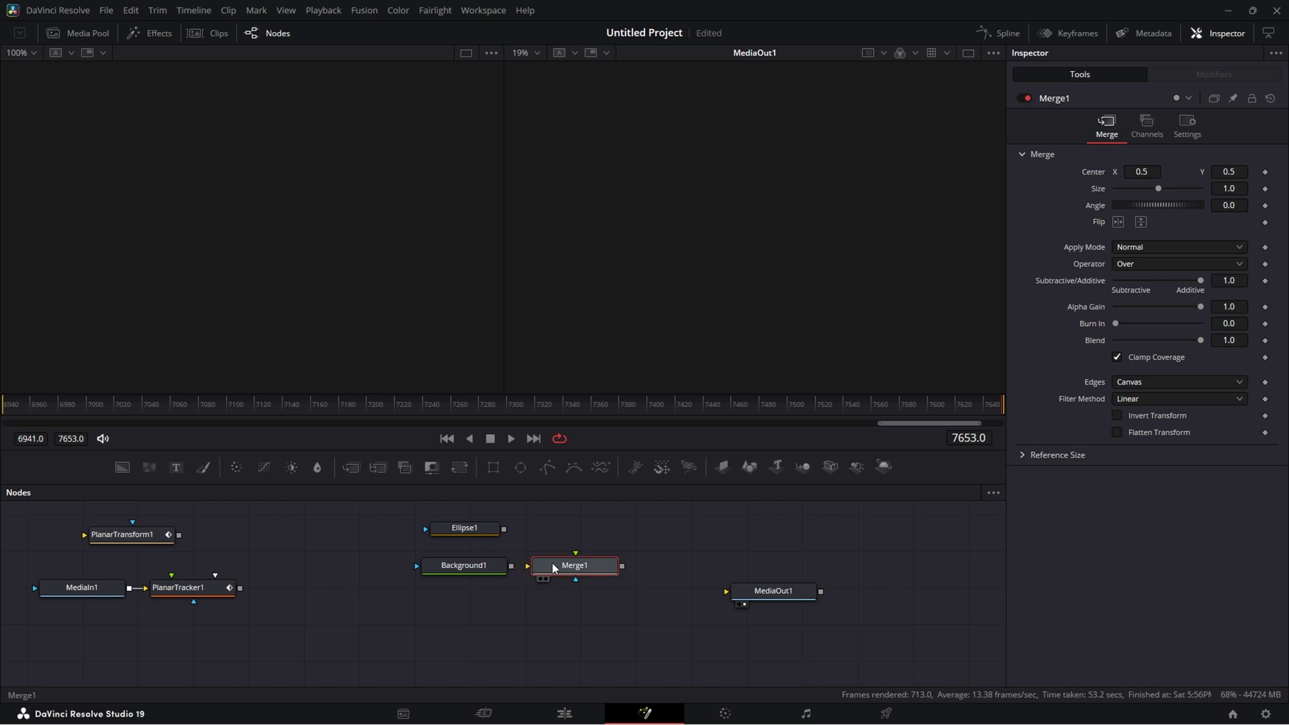
- Arrange Ellipse1, Background1 and Merge1 into a tidy column
left_click_drag(556, 568, 444, 606)
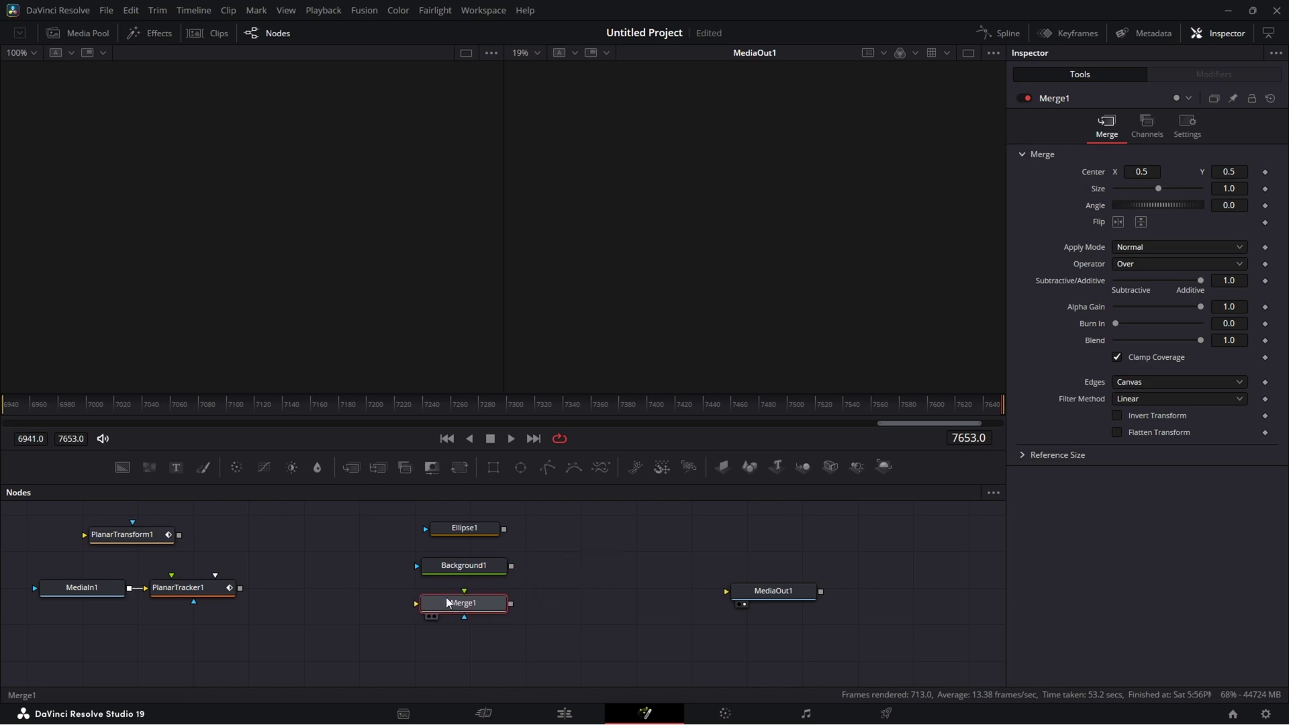
left_click_drag(461, 536, 462, 526)
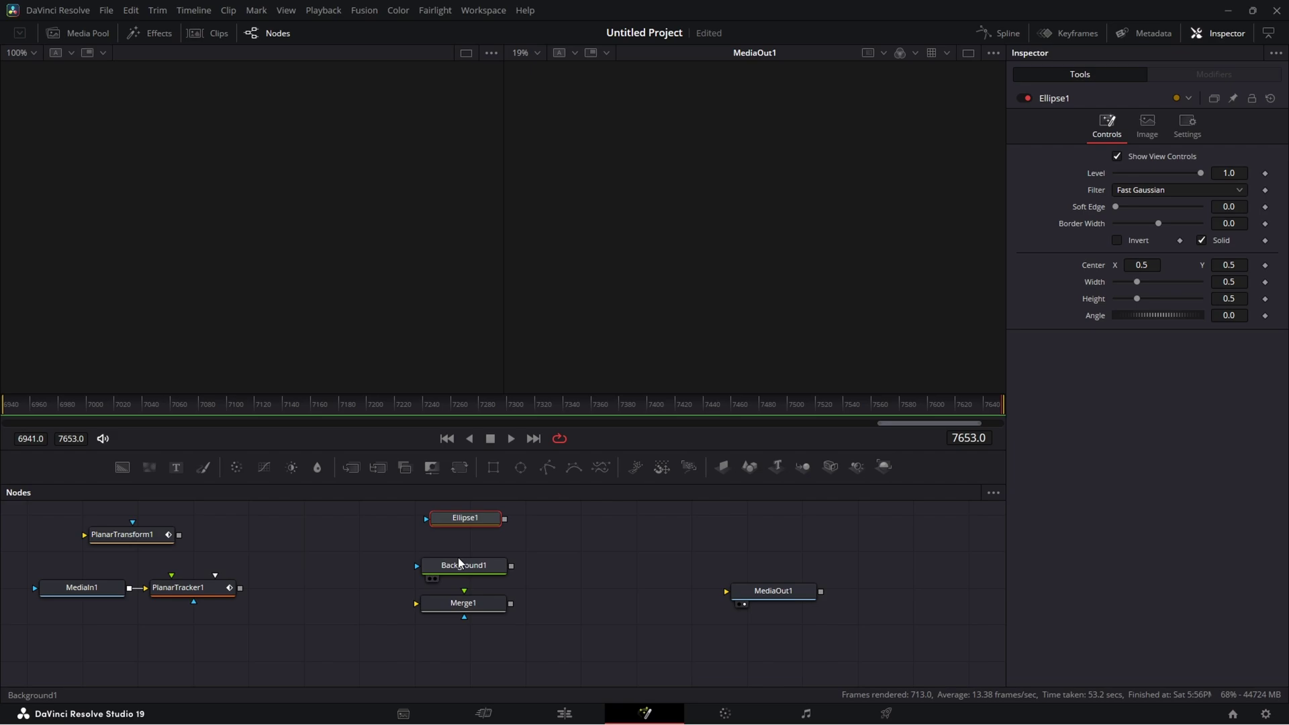
left_click_drag(462, 570, 463, 556)
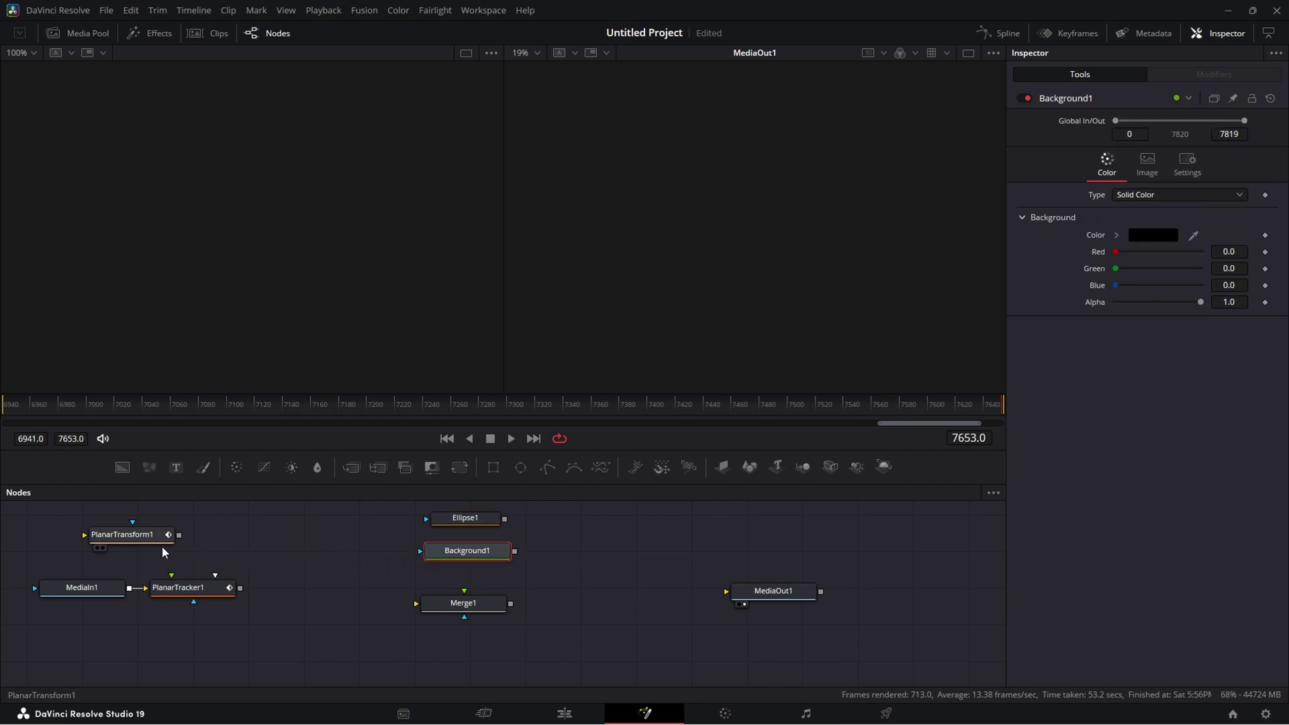
- Move PlanarTransform1 between Background1 and Merge1 in the node graph
left_click_drag(133, 538, 376, 576)
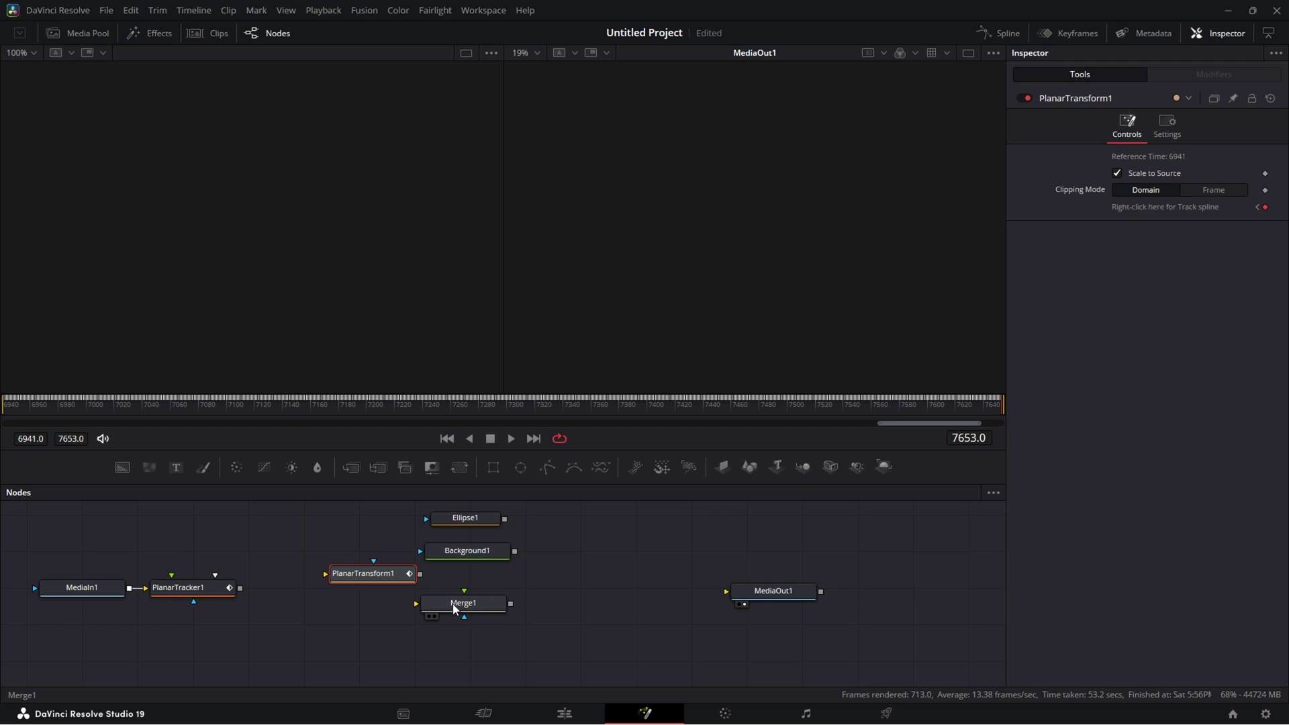
left_click_drag(460, 604, 462, 613)
left_click_drag(380, 579, 472, 585)
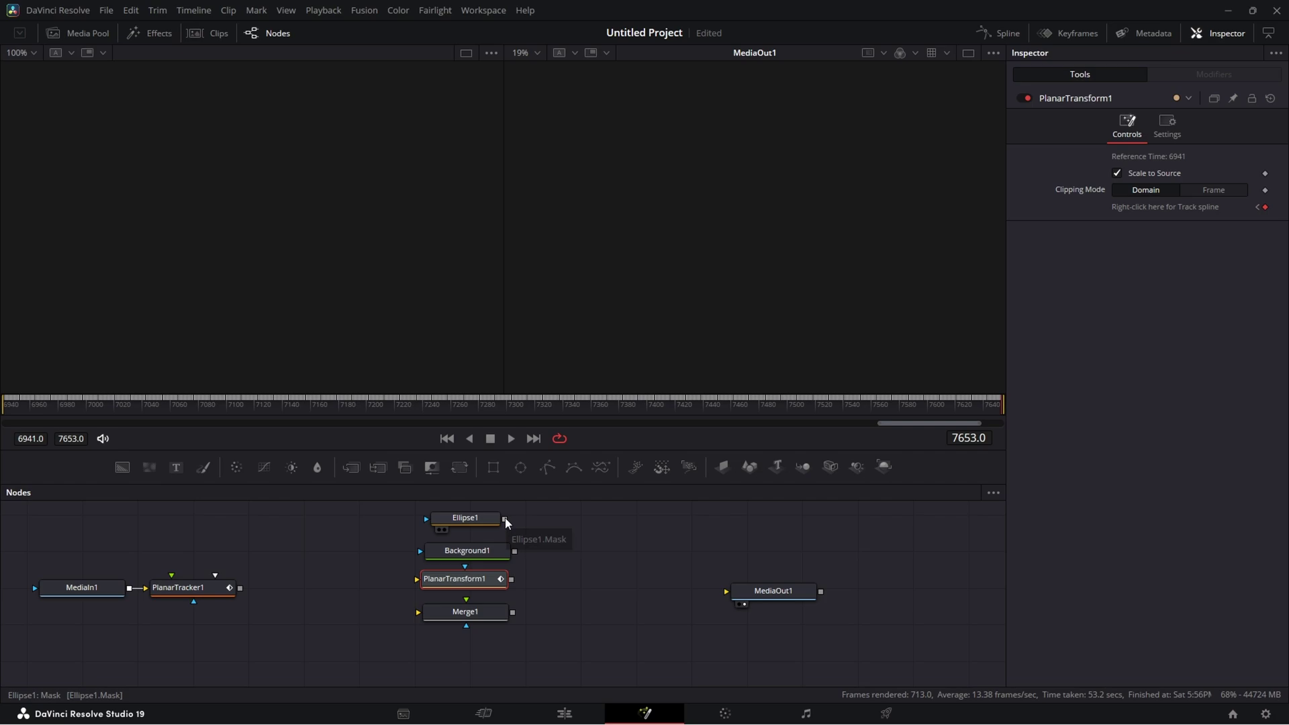
- Wire Ellipse1 as Background1's mask, Background1 into PlanarTransform1, and PlanarTracker1 through Merge1 to MediaOut1
left_click_drag(505, 523, 423, 556)
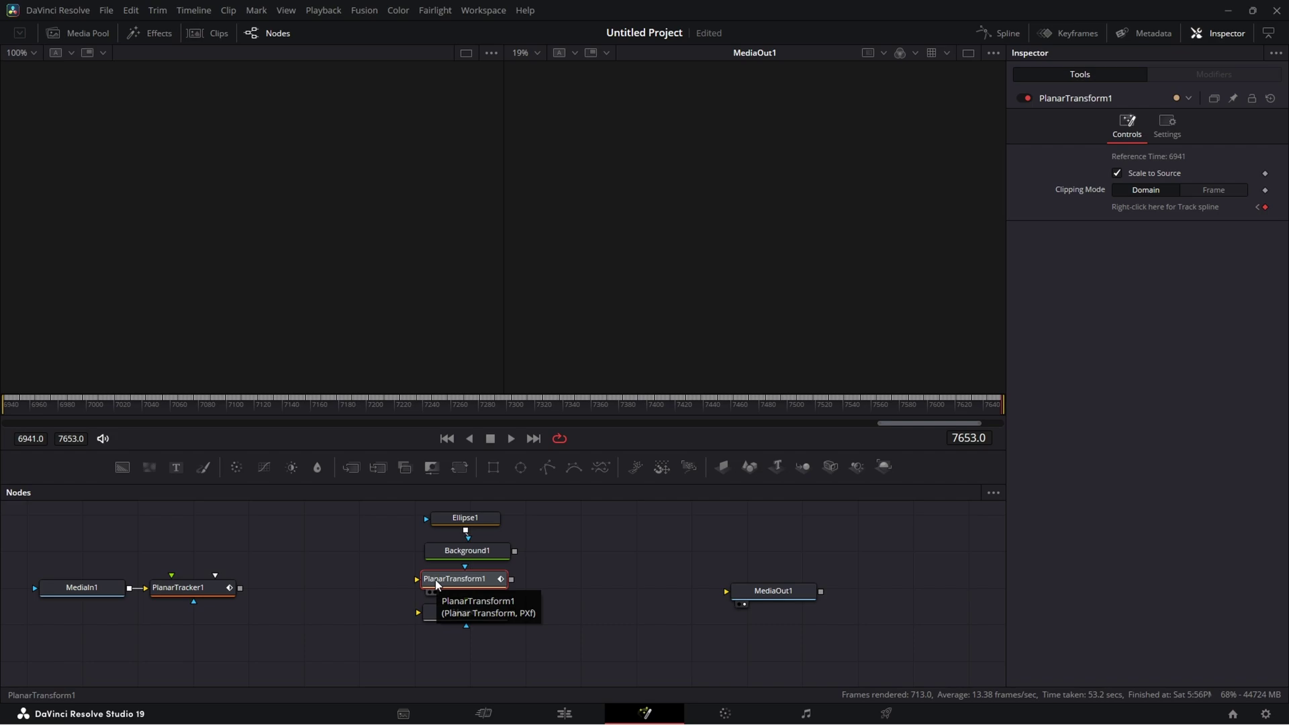
left_click_drag(514, 557, 475, 521)
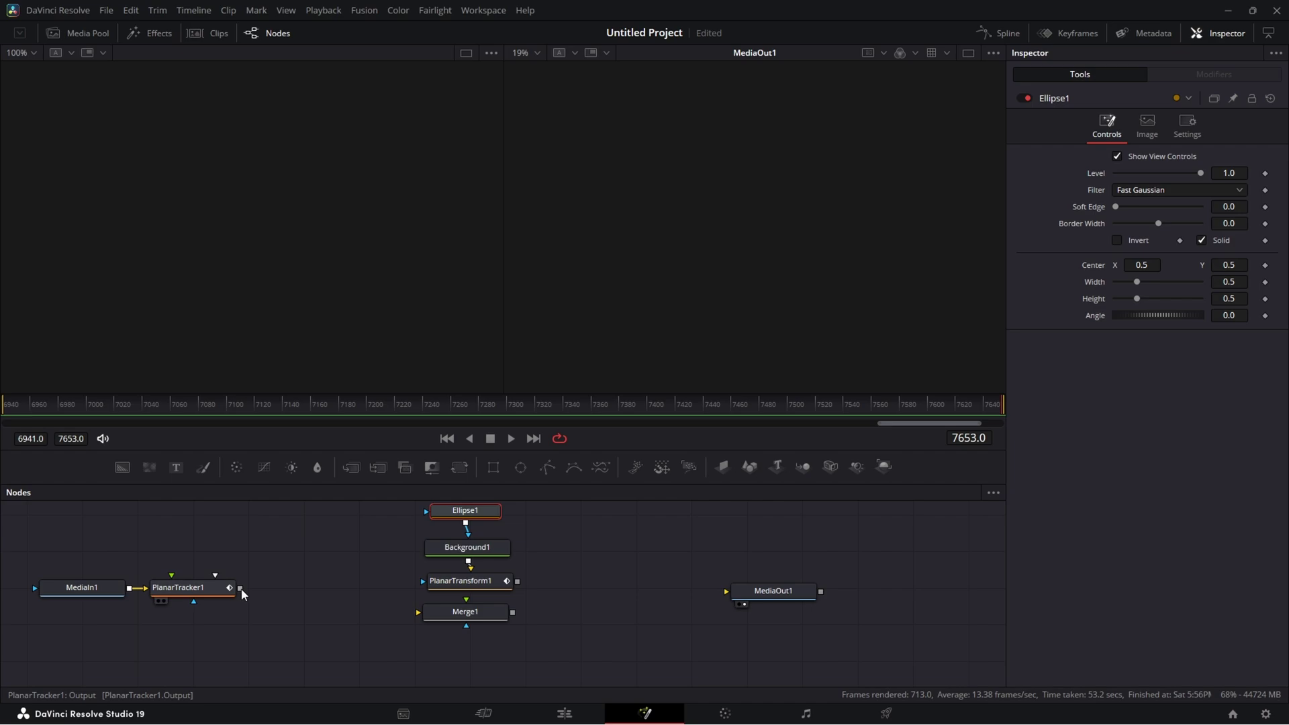
left_click_drag(241, 590, 263, 590)
left_click_drag(337, 608, 429, 614)
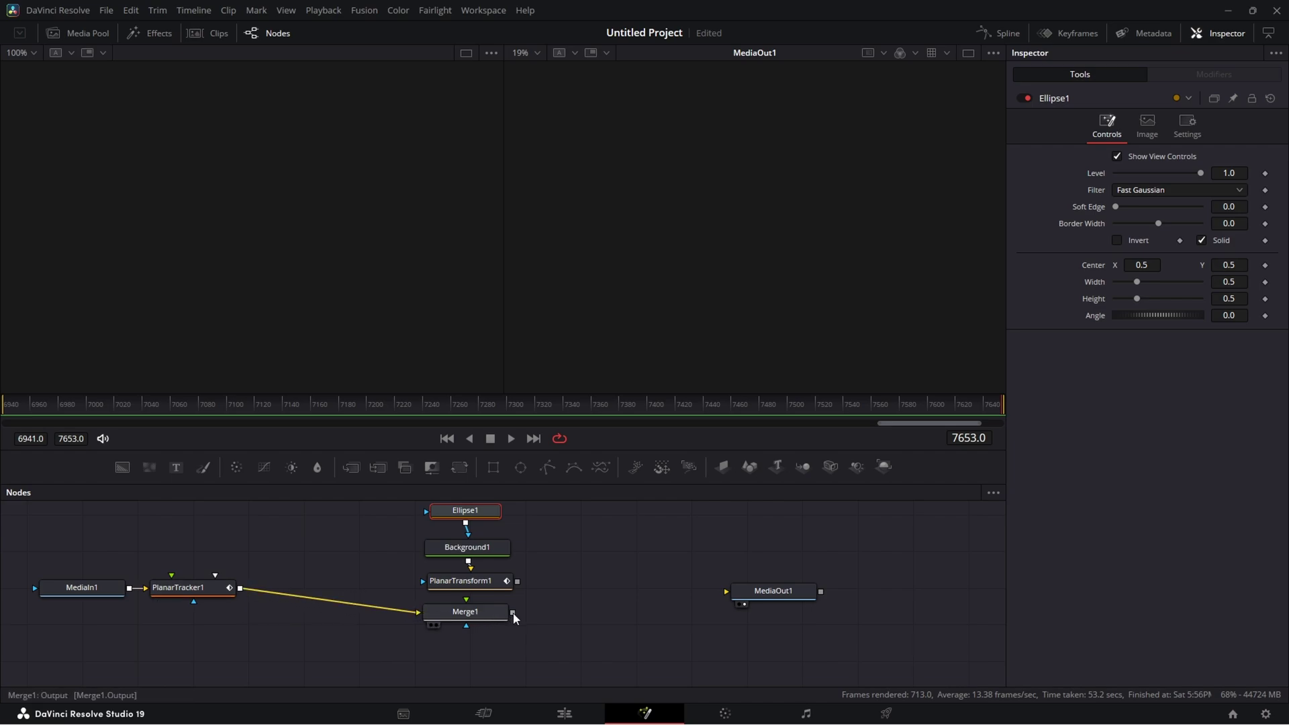
left_click_drag(514, 613, 729, 594)
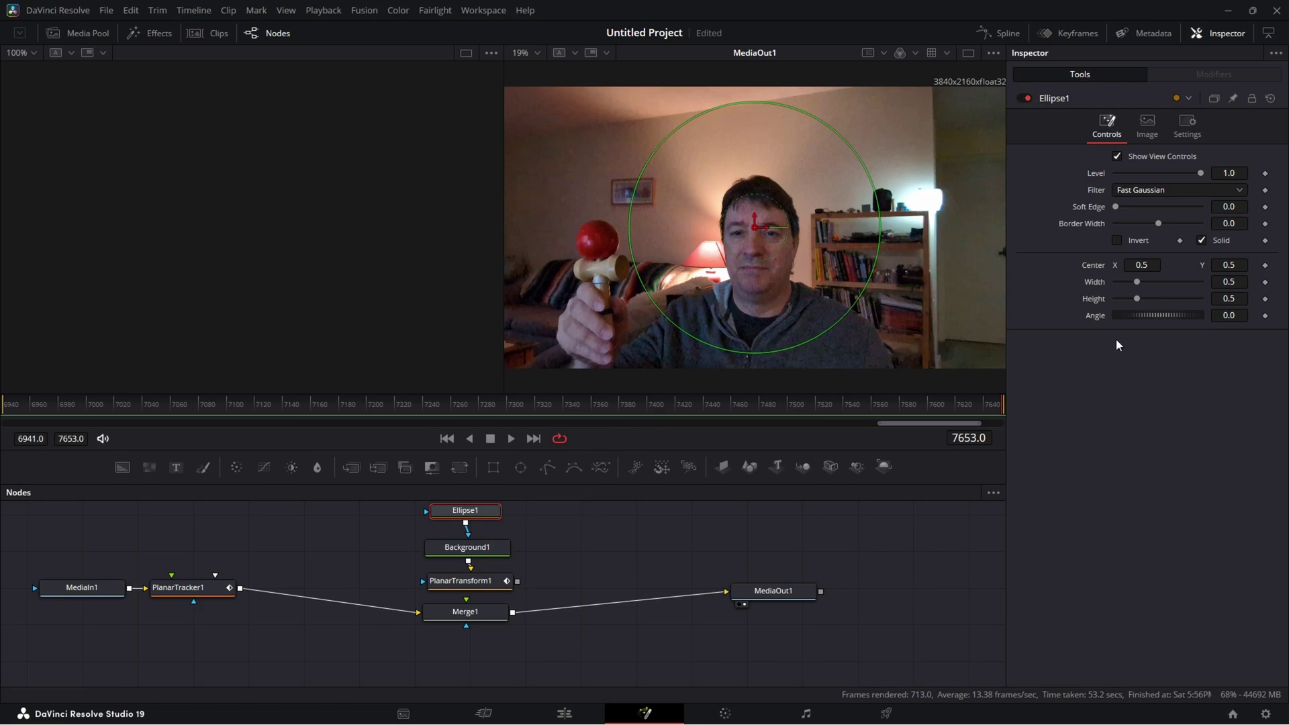
- Make Ellipse1 an unfilled outline with a 0.005 border width
left_click(1202, 241)
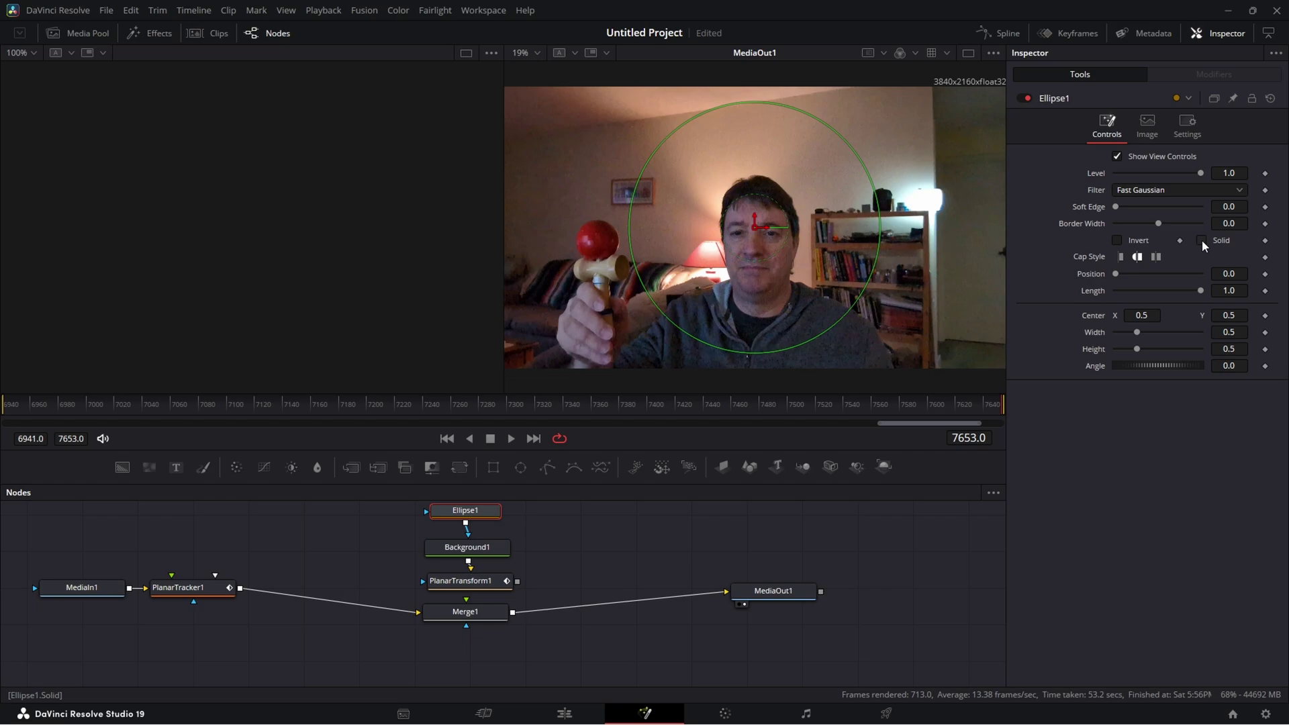
left_click(1243, 226)
type("05")
key("Tab")
- Change Background1's colour to blue (R 0.0, G 0.333, B 1.0)
left_click(481, 549)
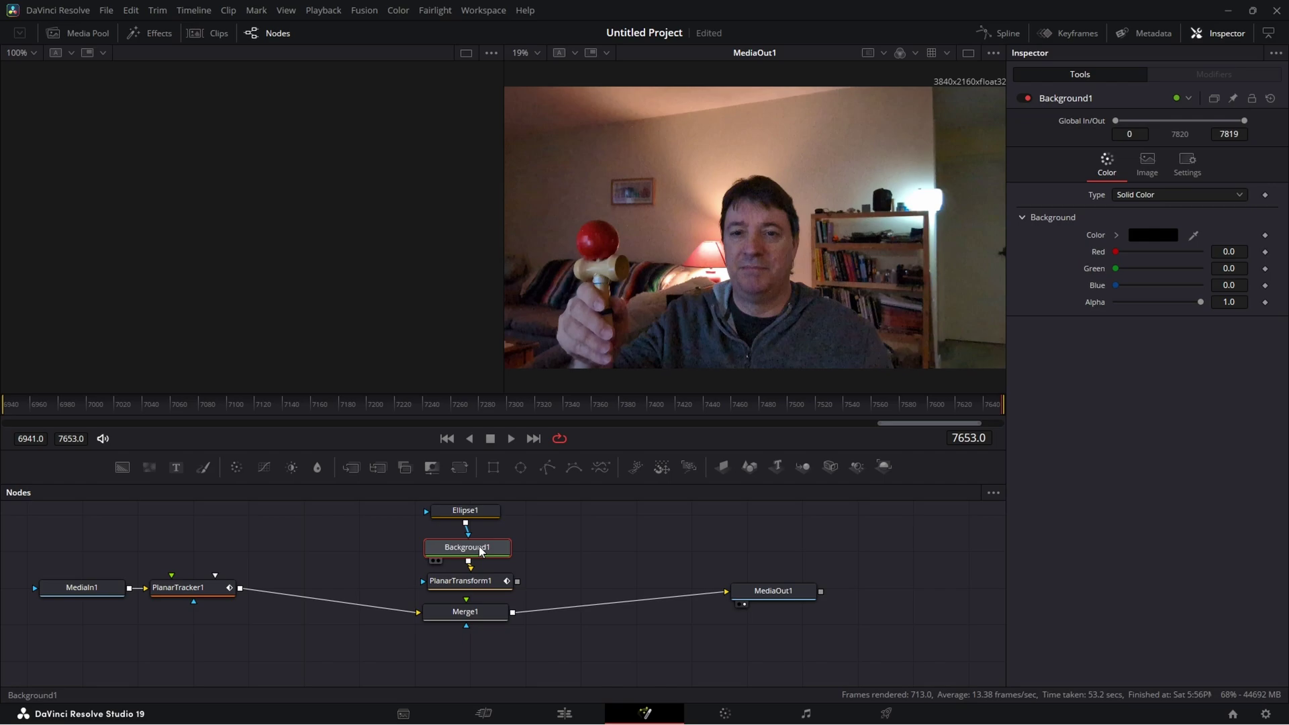
left_click(1152, 235)
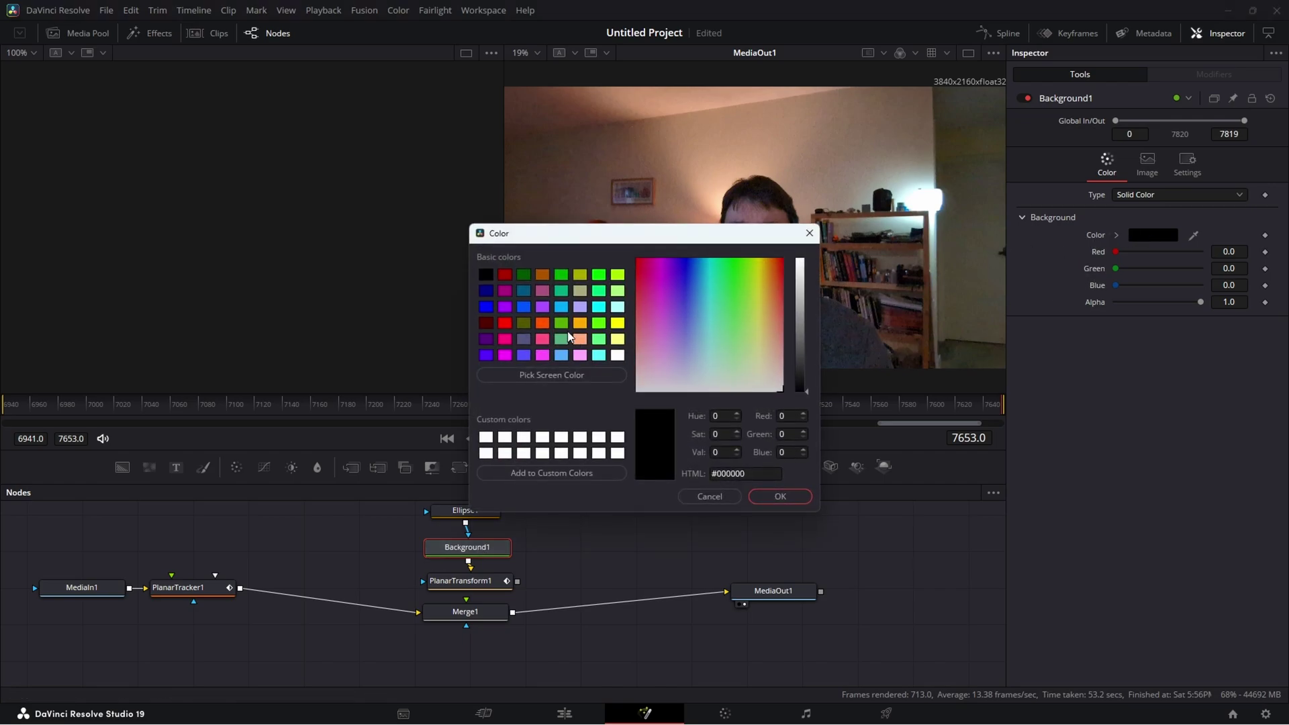
left_click(524, 307)
left_click(777, 497)
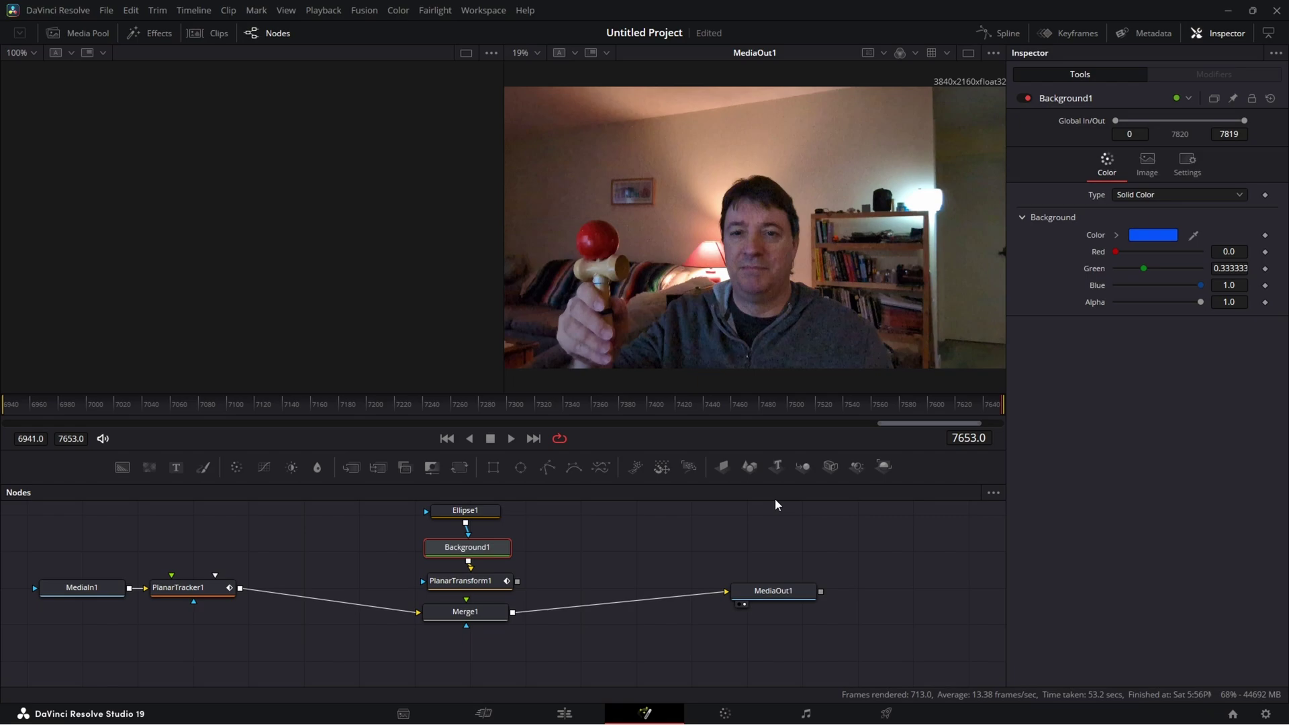
left_click(478, 516)
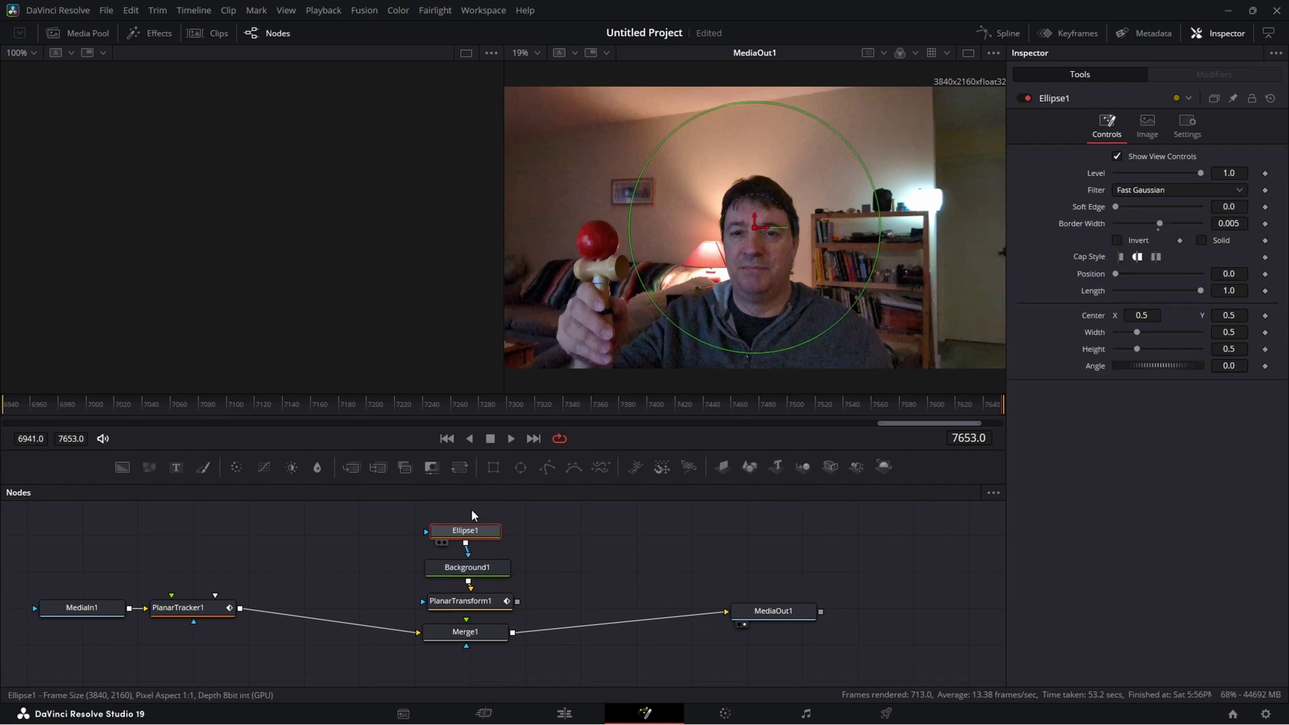
left_click(472, 571)
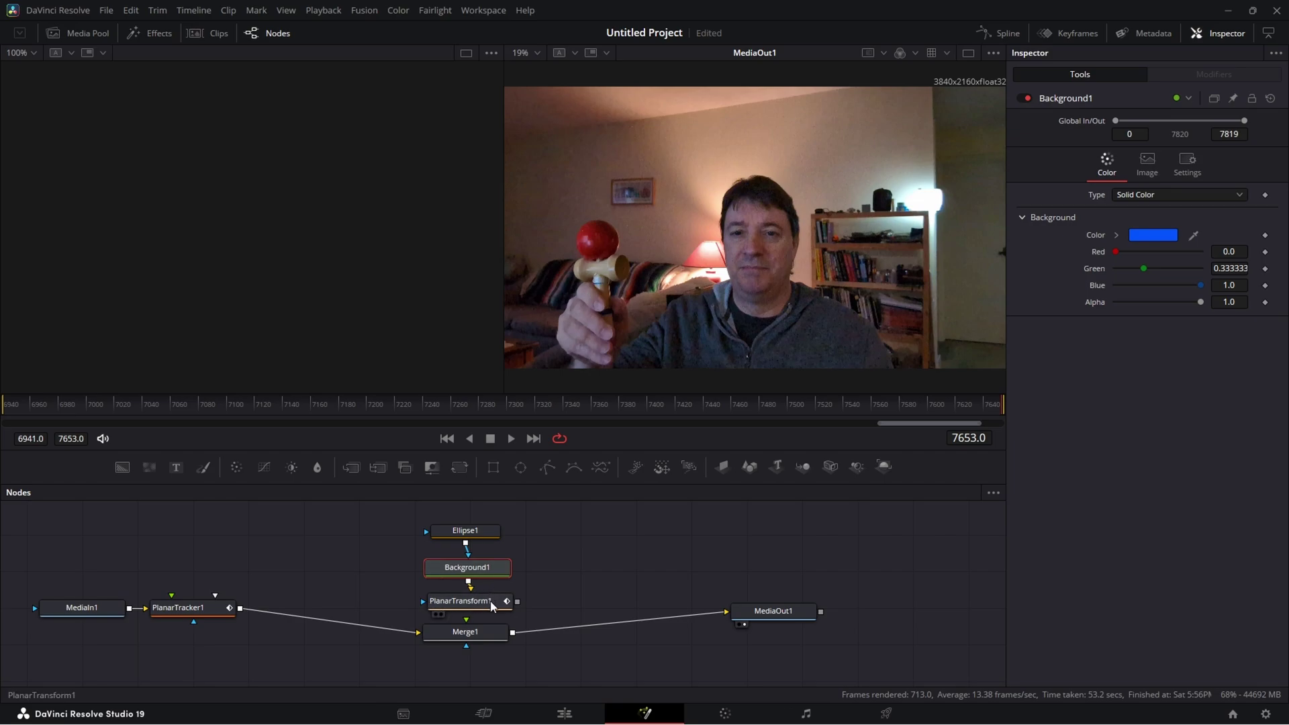
- Link PlanarTransform1 into Merge1's foreground so the thin blue ring overlays the footage
mouse_move(477, 632)
left_mouse_down()
mouse_move(478, 654)
mouse_move(485, 645)
left_mouse_up()
left_click_drag(517, 601, 473, 636)
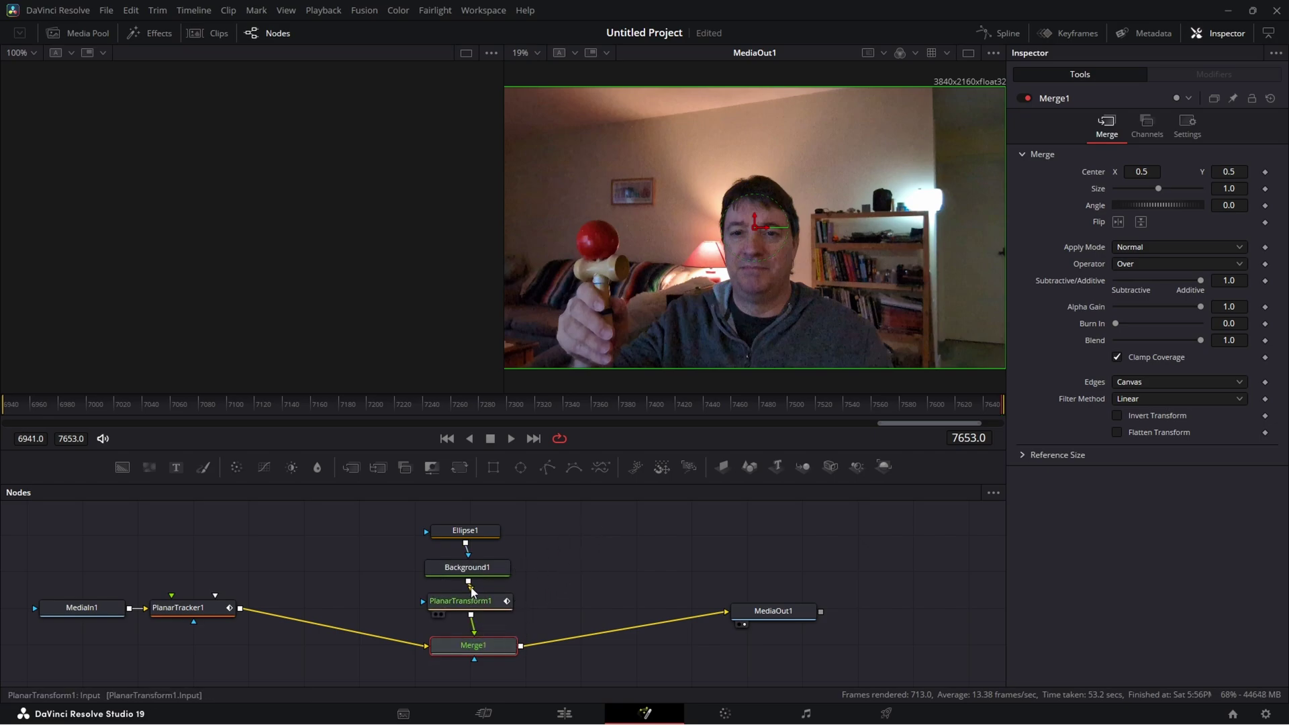
left_click(467, 569)
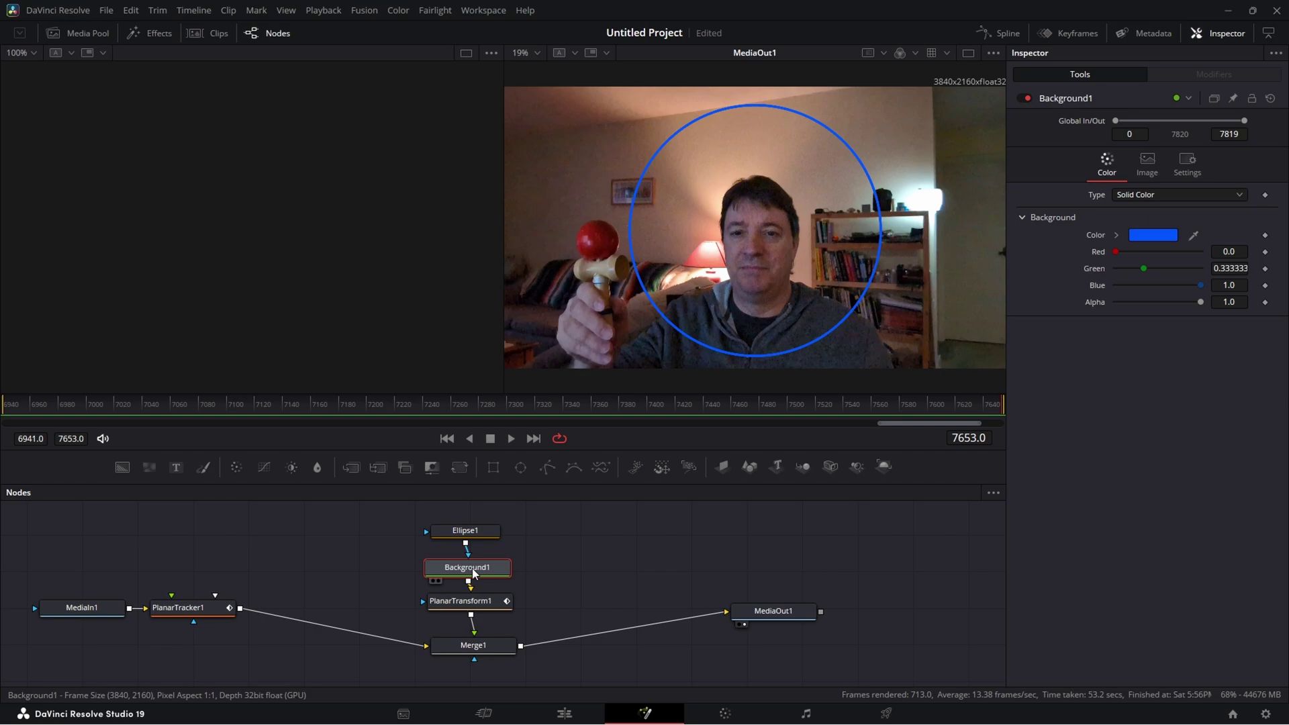
left_click(466, 532)
left_click(469, 602)
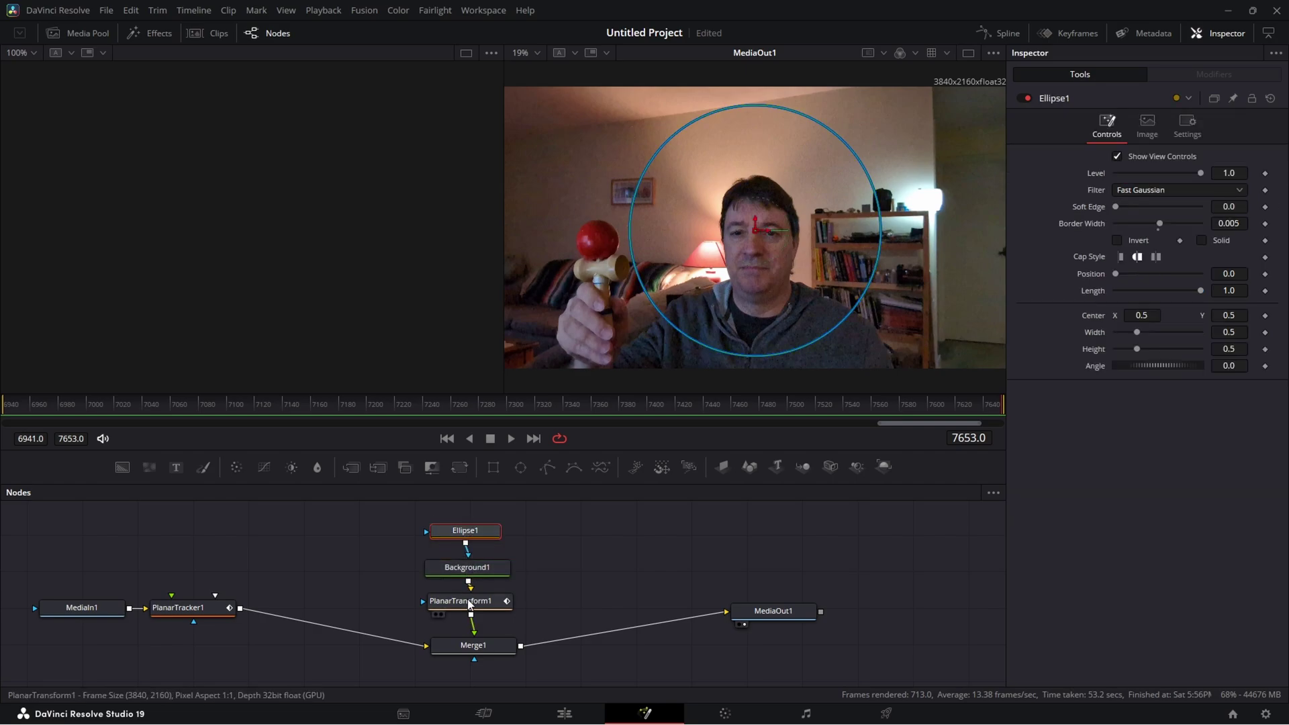
left_click_drag(465, 604, 472, 613)
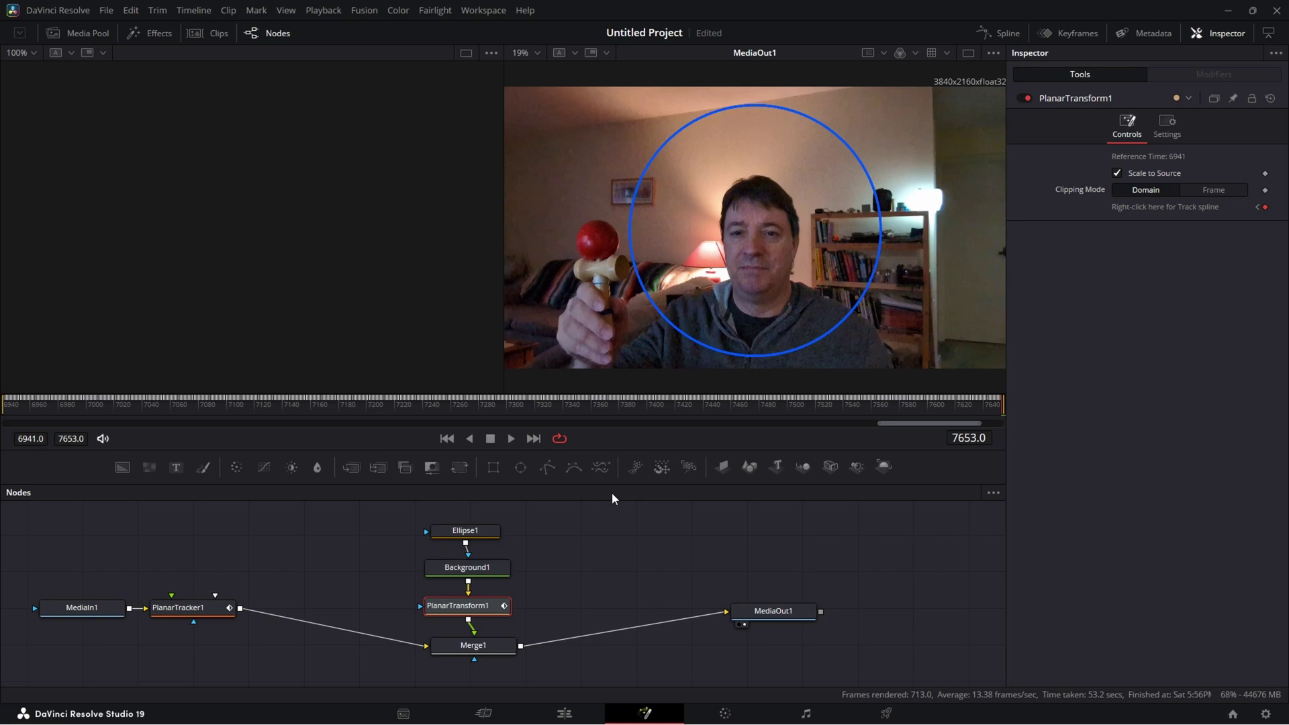
- Shrink Ellipse1 to height 0.105670, centred at X 0.180481, Y 0.469047 on the ball, and return to frame 6941
left_click(474, 537)
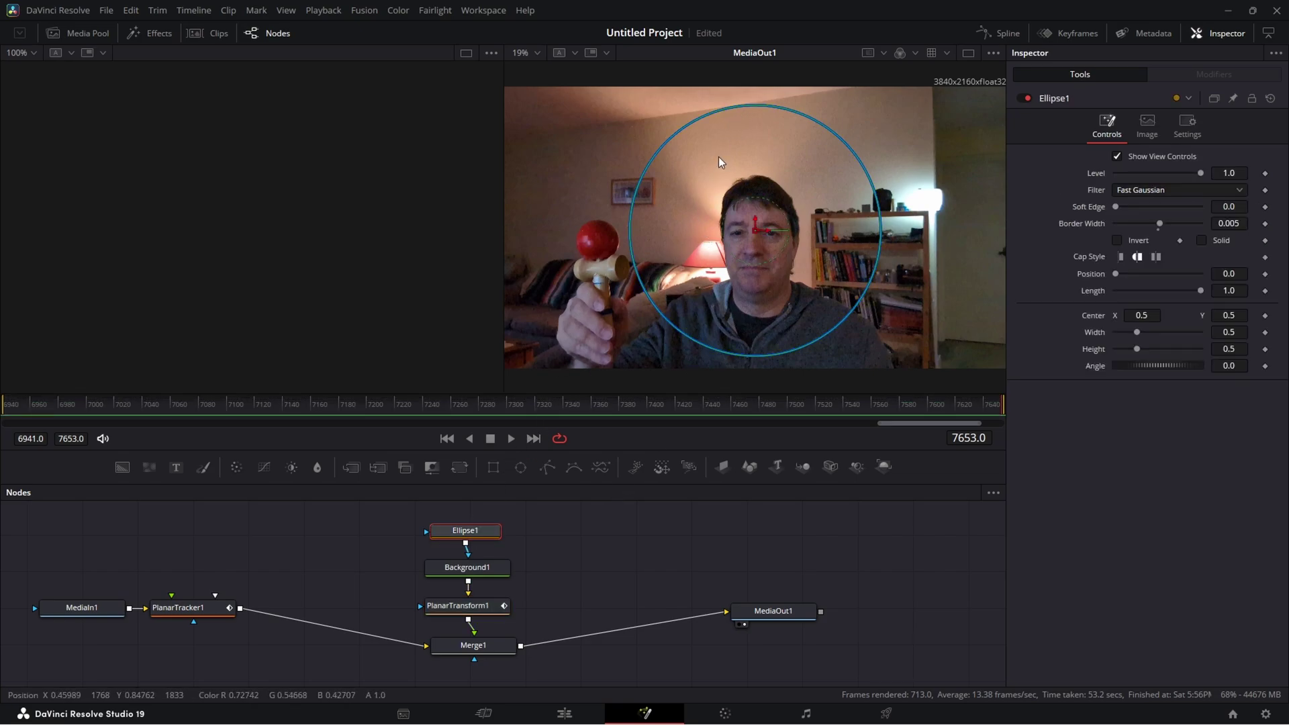
left_click_drag(742, 106, 741, 193)
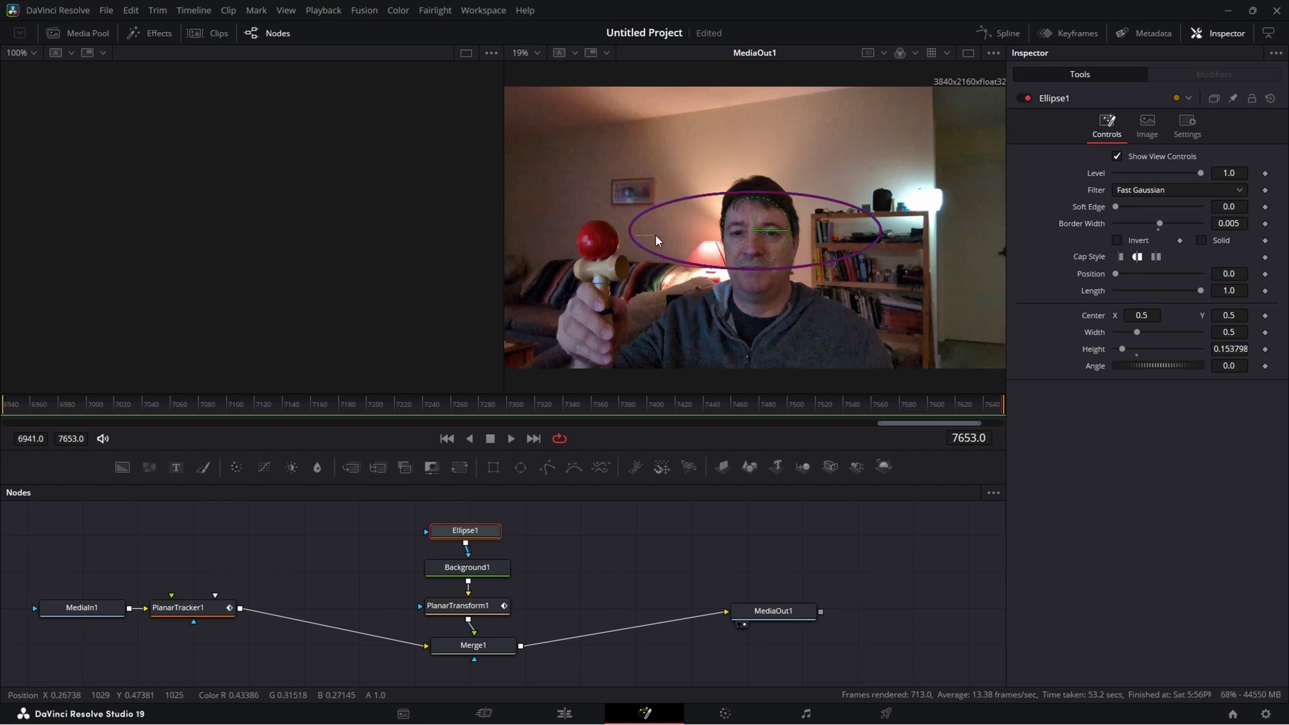
left_click_drag(629, 234, 595, 239)
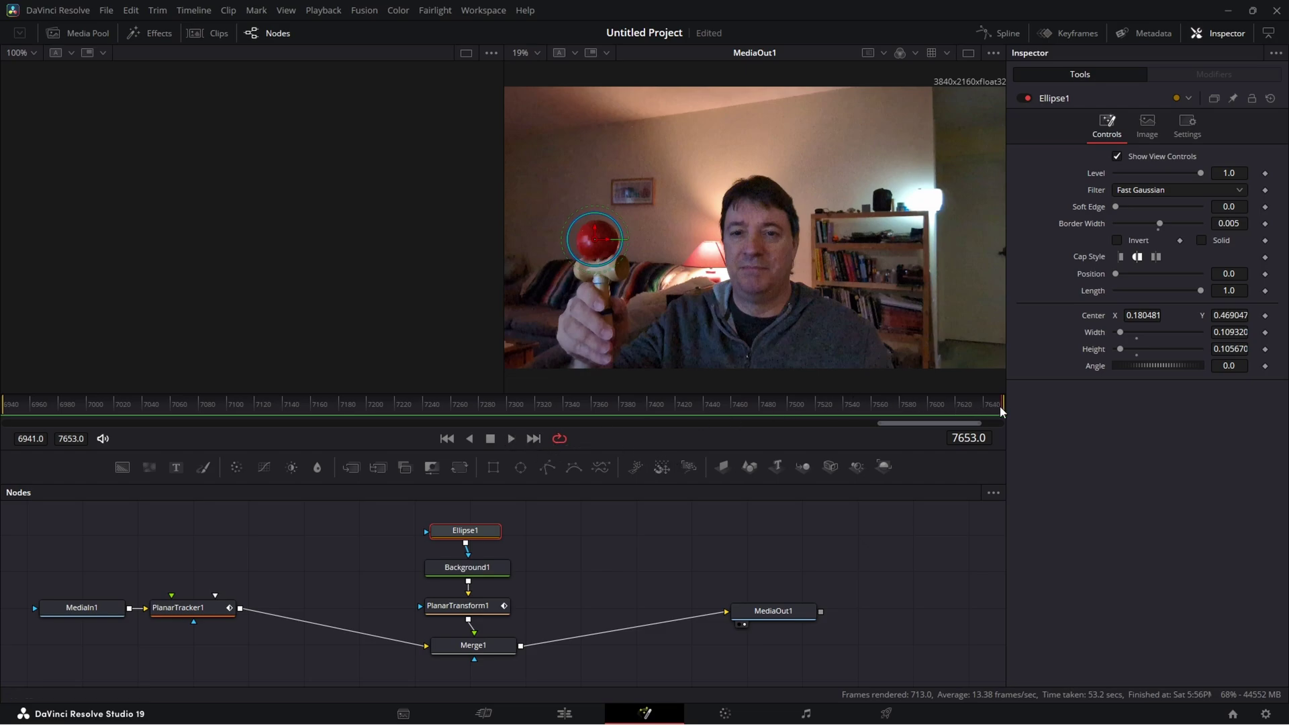
left_click_drag(336, 405, 2, 403)
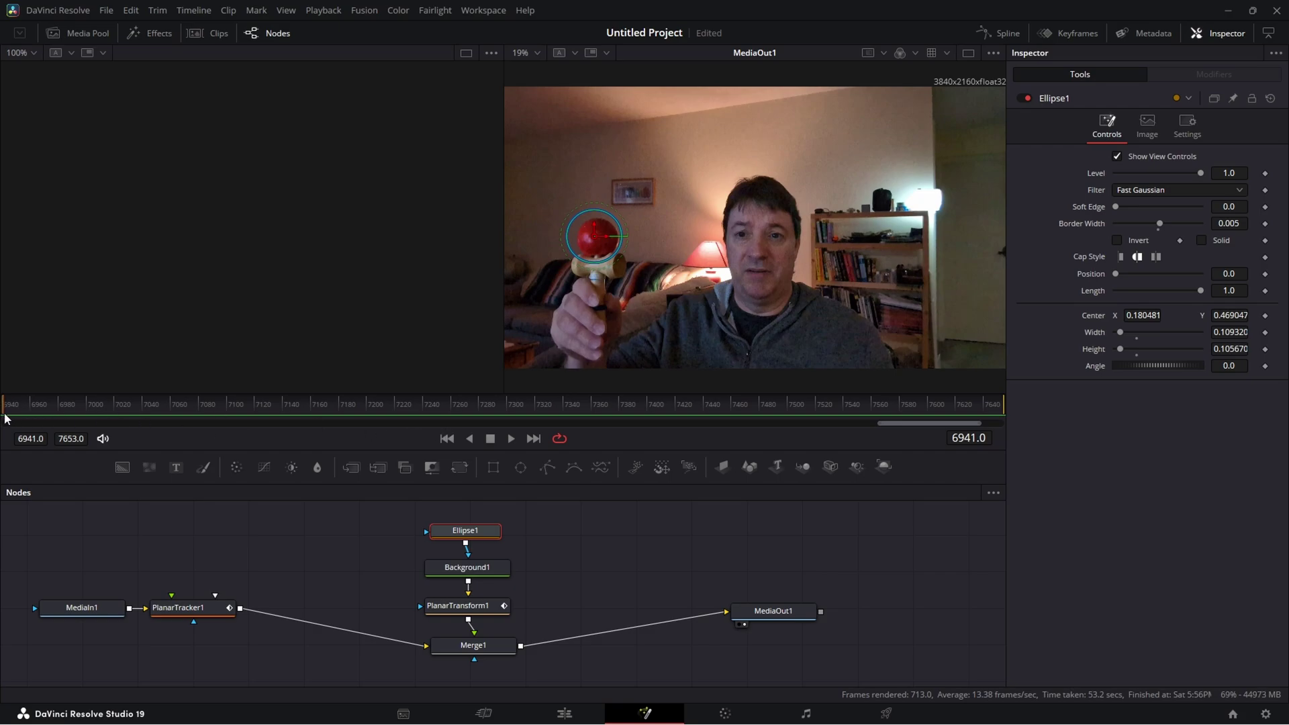
- Play and scrub the composite to confirm the ring tracks the ball, then switch to the Cut page
left_click(511, 438)
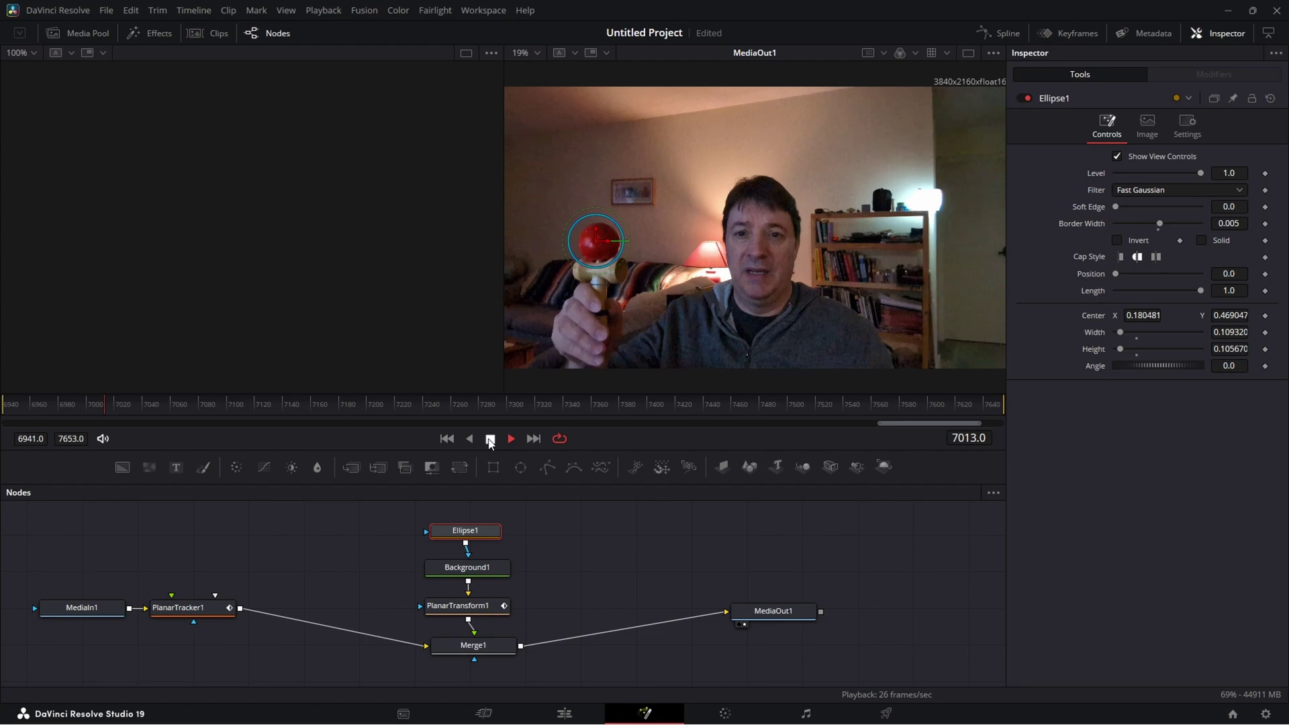
left_click_drag(104, 409, 8, 400)
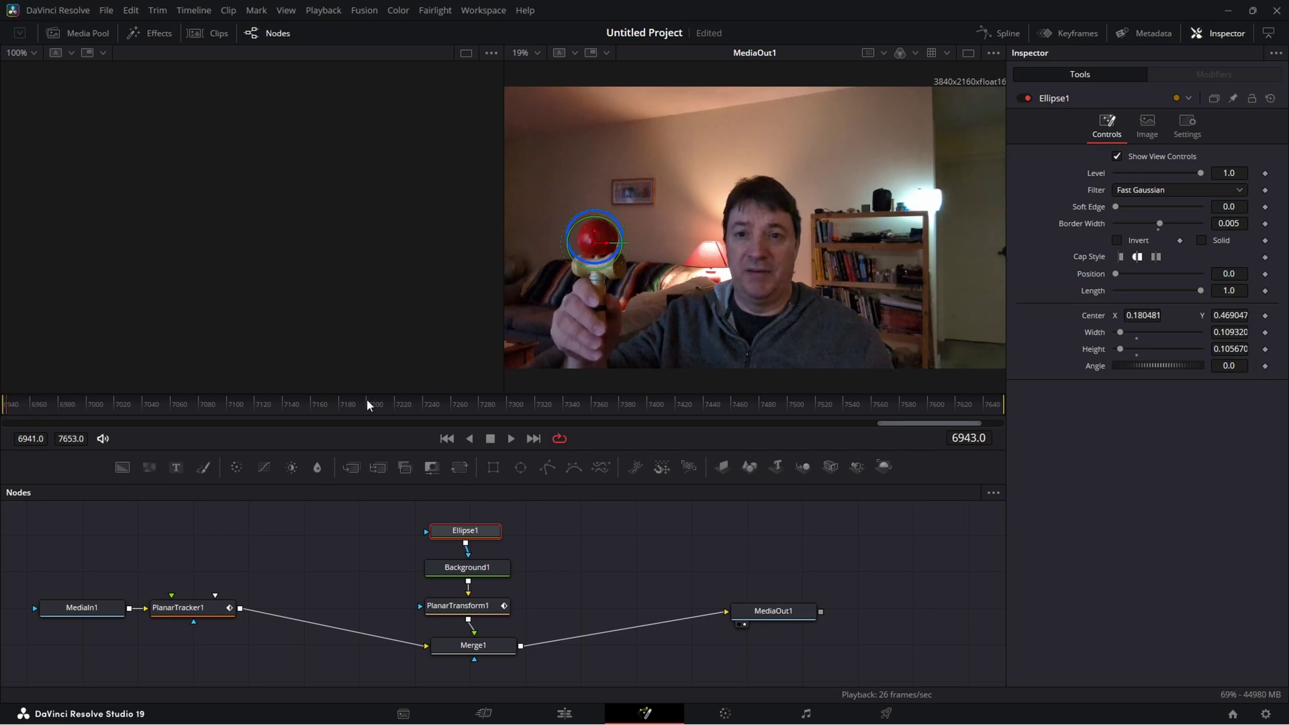
left_click(494, 717)
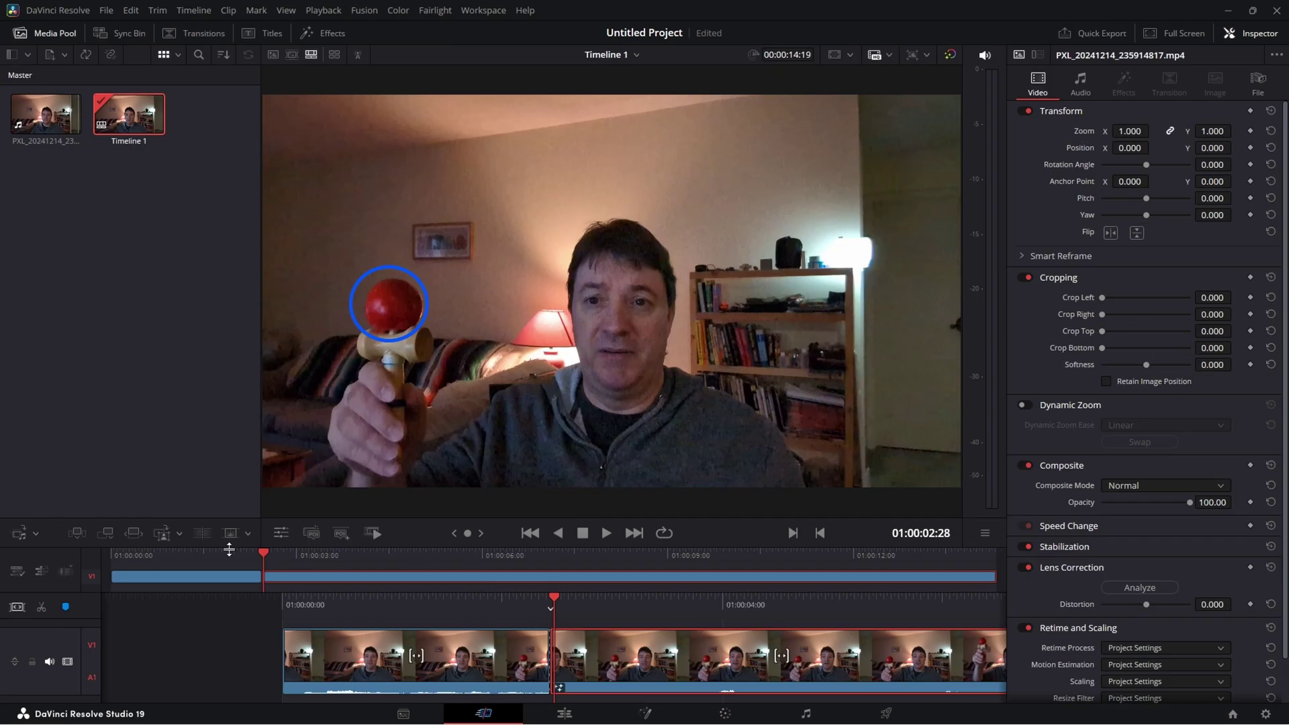
left_click(260, 551)
left_click_drag(268, 551, 970, 554)
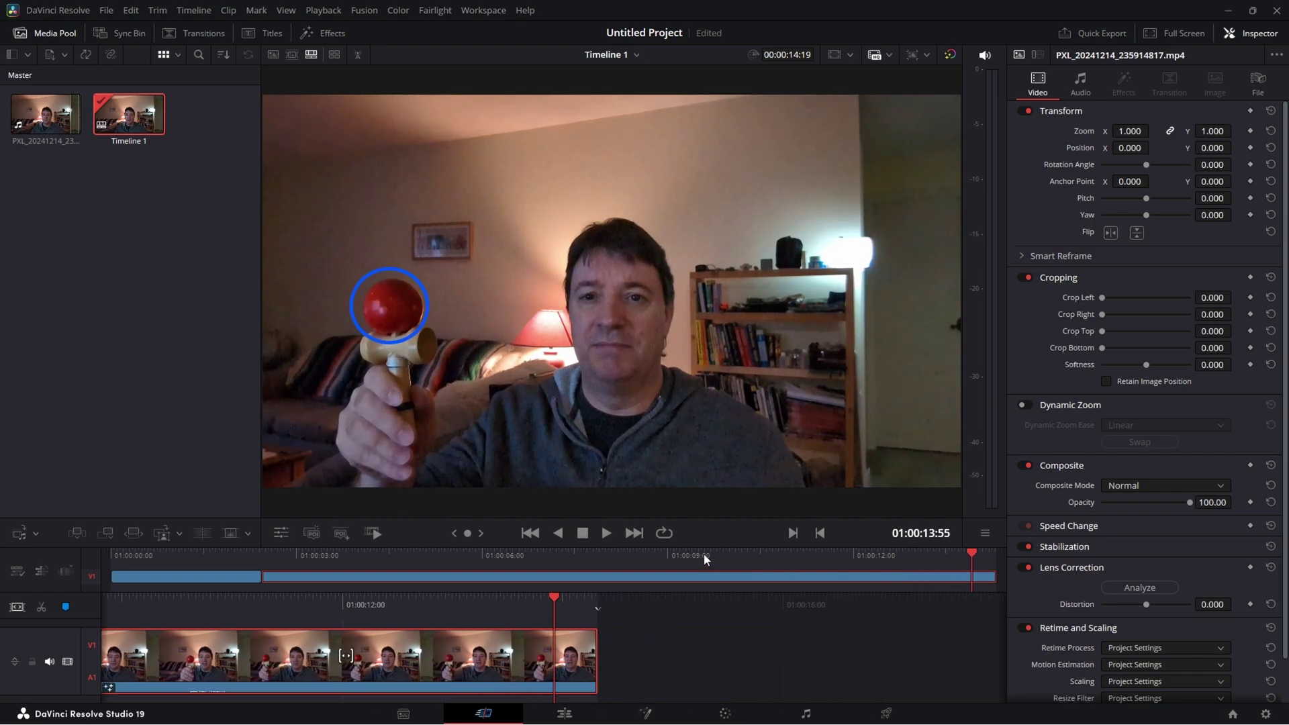